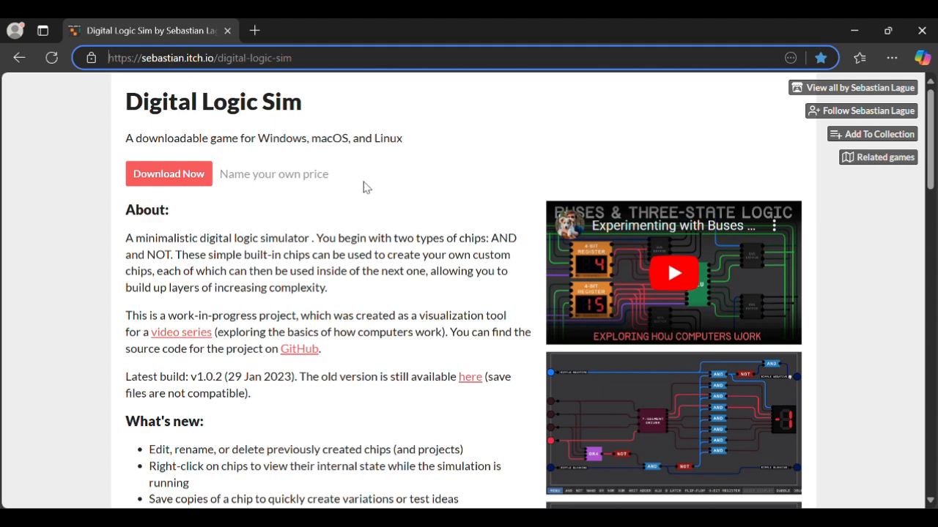
- Open the Digital Logic Sim downloads without making a payment
{"action": "left_click", "coordinate": [172, 186]}
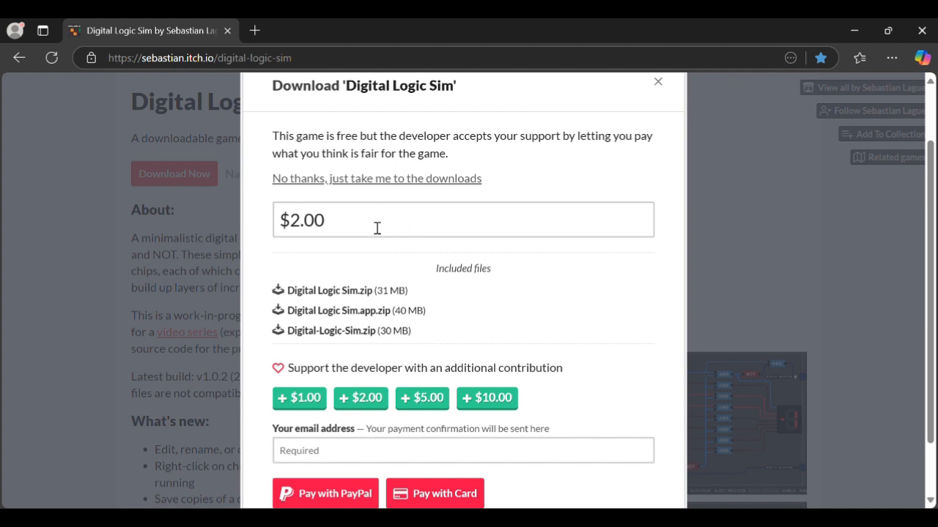
{"action": "left_click", "coordinate": [337, 183]}
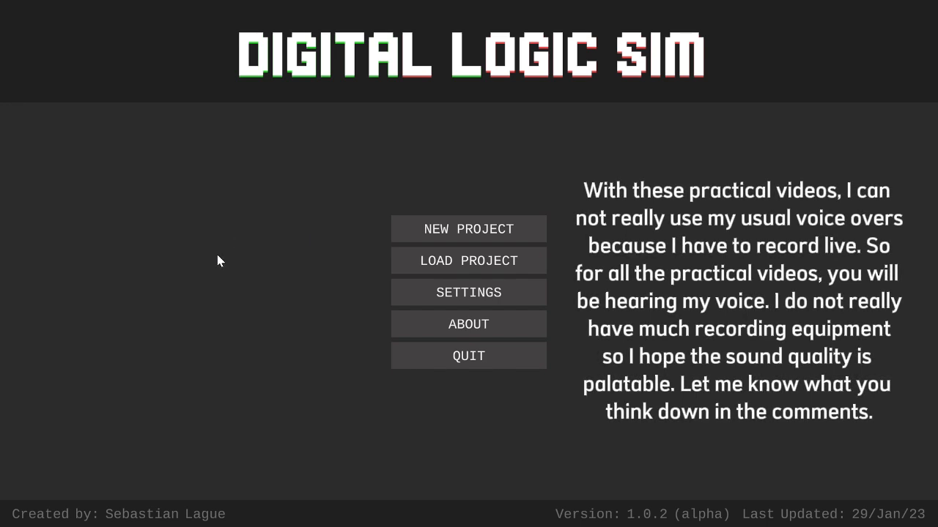
- Create a new project named "YT tutorials"
{"action": "left_click", "coordinate": [438, 236]}
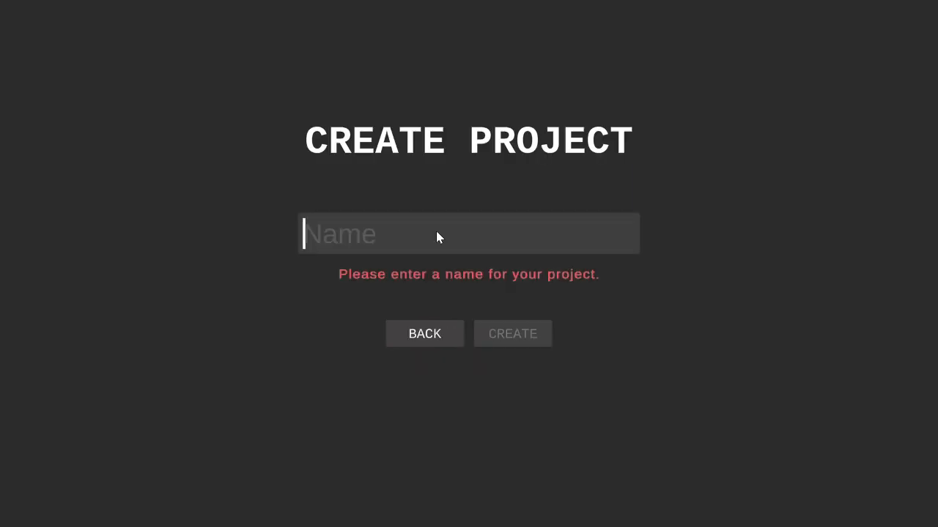
{"action": "type", "text": "YT tut"}
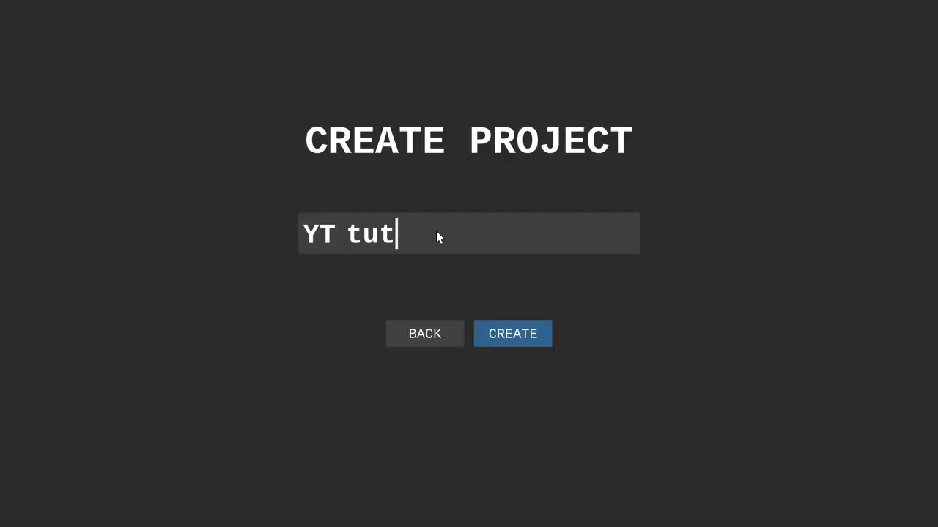
{"action": "type", "text": "orials"}
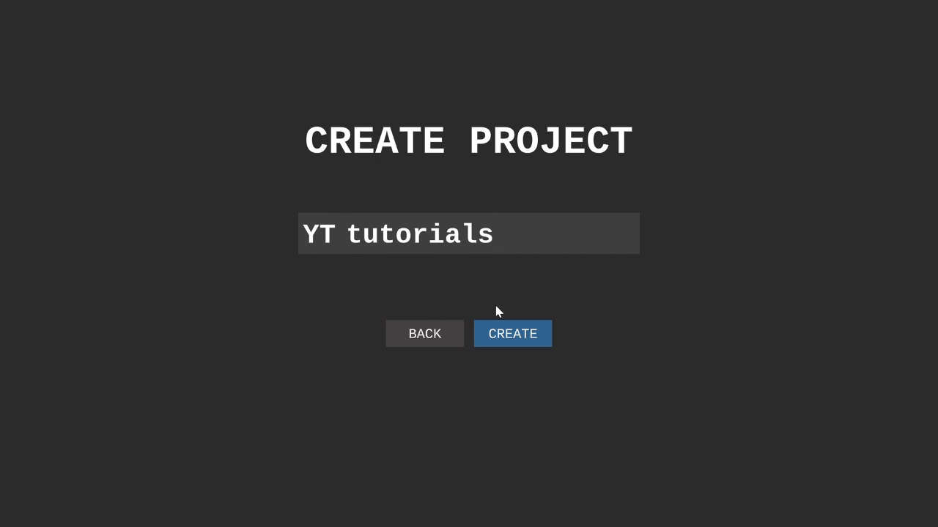
{"action": "left_click", "coordinate": [505, 329]}
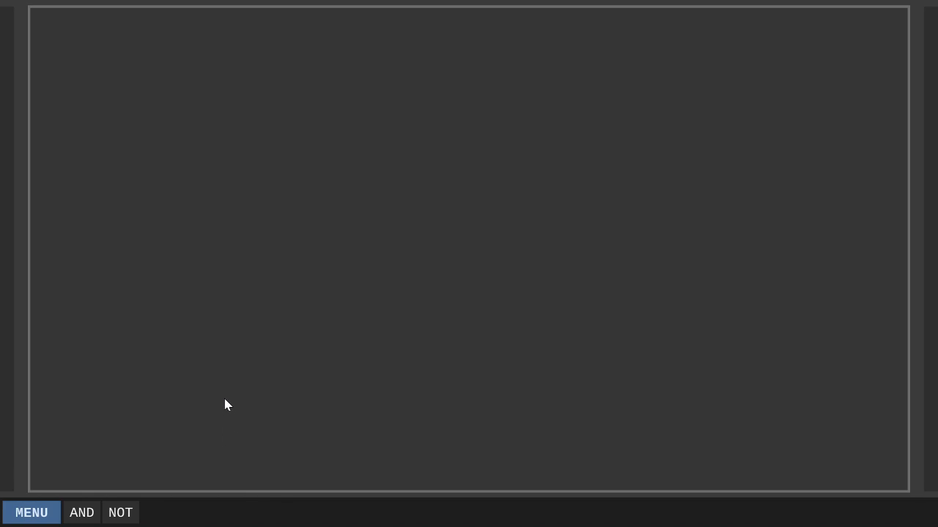
- Place an AND chip in the workspace and add one input pin and one output pin
{"action": "left_click", "coordinate": [82, 515]}
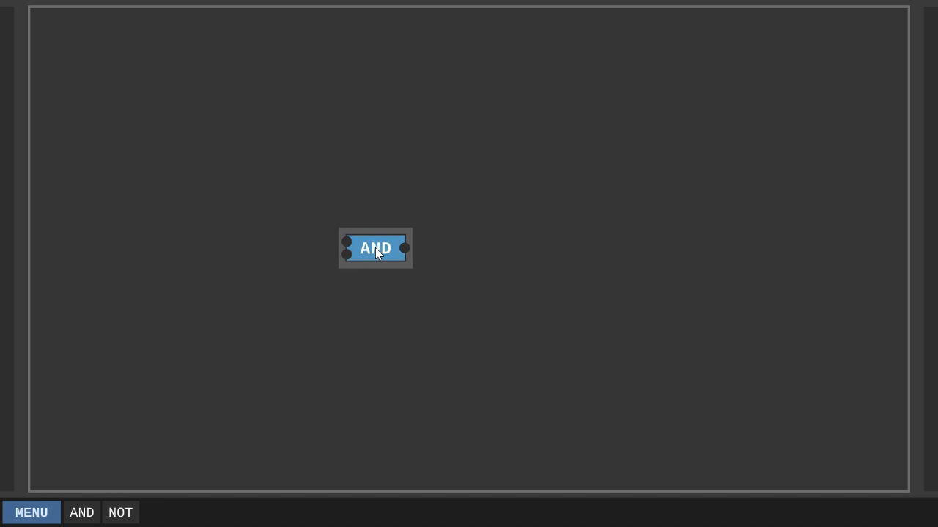
{"action": "left_click", "coordinate": [373, 246]}
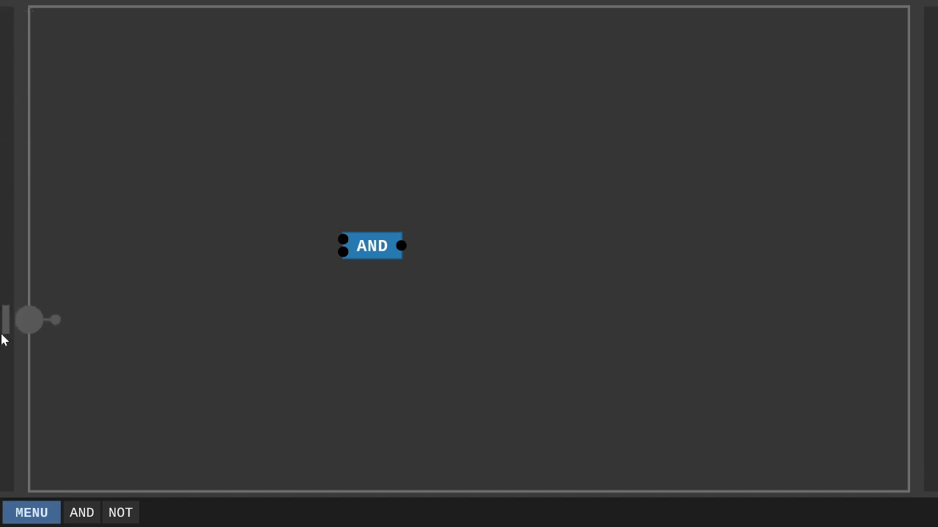
{"action": "left_click", "coordinate": [14, 141]}
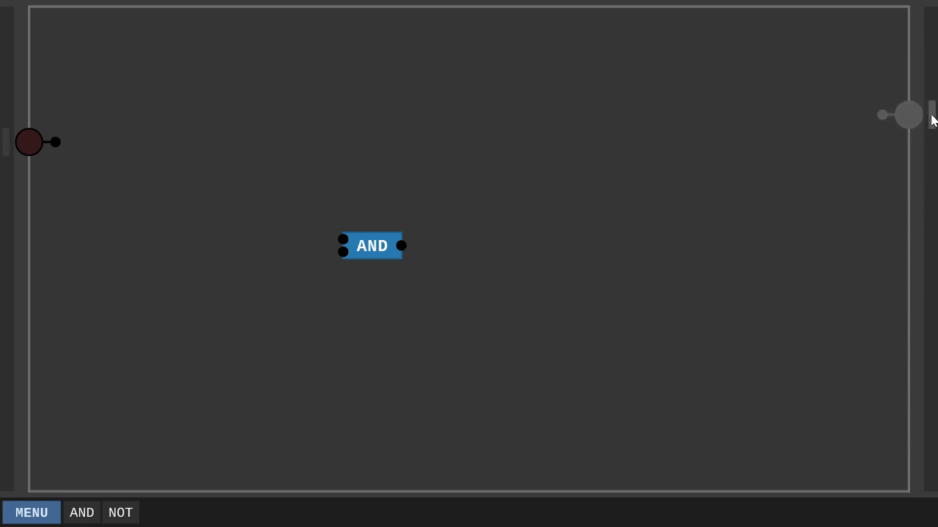
{"action": "left_click", "coordinate": [932, 116]}
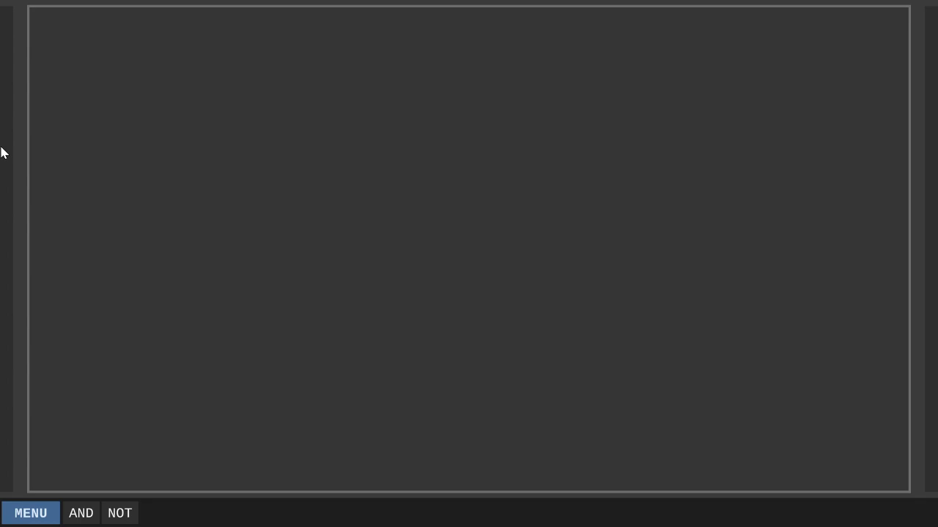
- Lay out two input pins, an AND chip, a NOT chip beside it and one output pin
{"action": "left_click", "coordinate": [9, 120]}
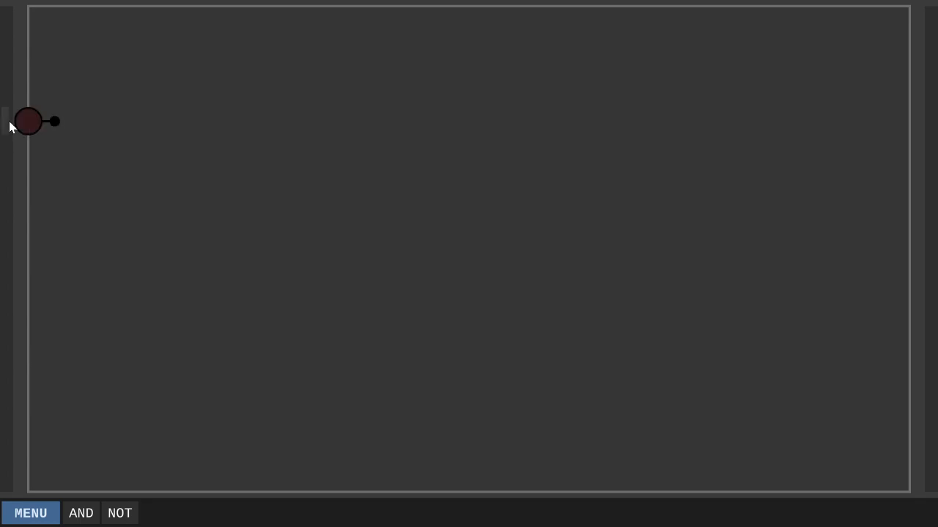
{"action": "left_click", "coordinate": [7, 263]}
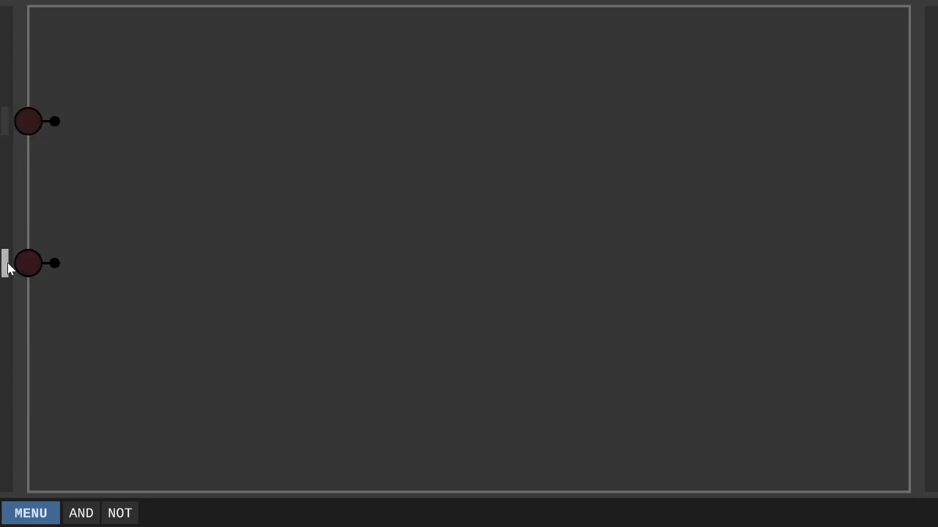
{"action": "left_click", "coordinate": [82, 513]}
{"action": "left_click", "coordinate": [284, 200]}
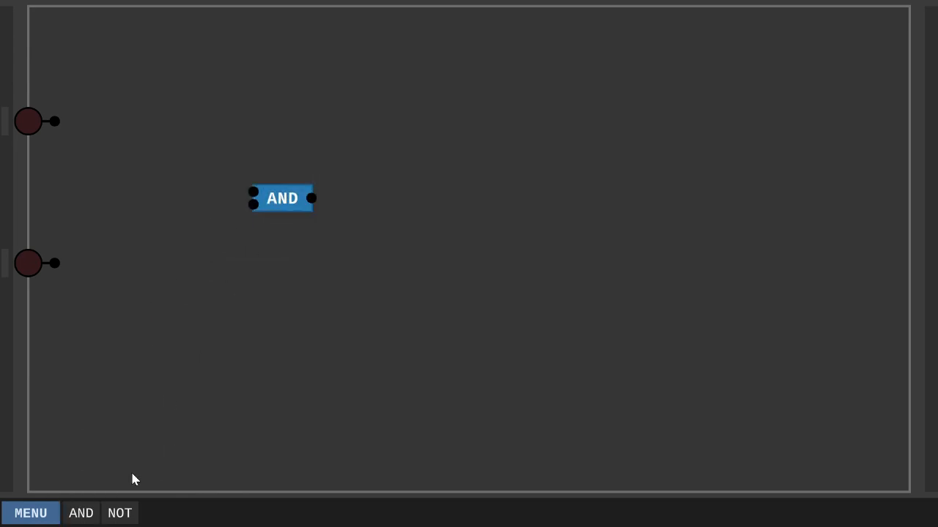
{"action": "left_click", "coordinate": [120, 512]}
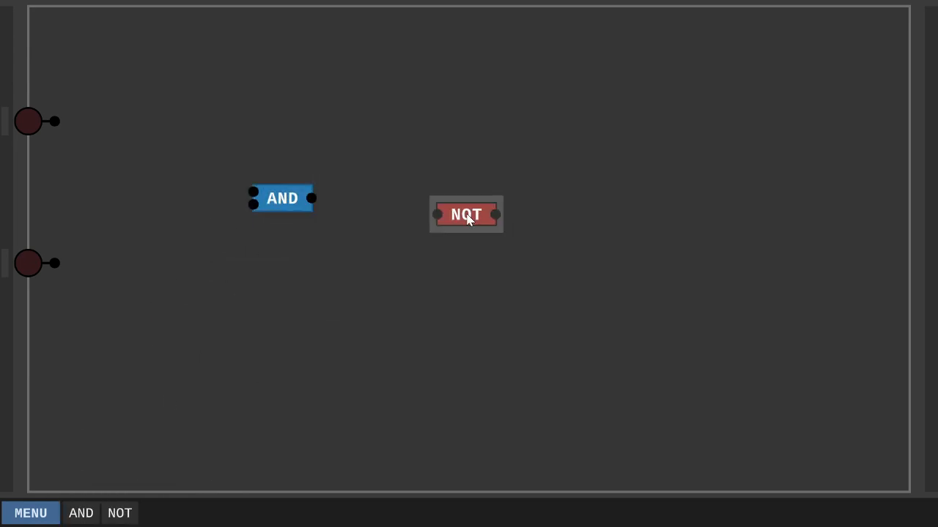
{"action": "left_click", "coordinate": [470, 208]}
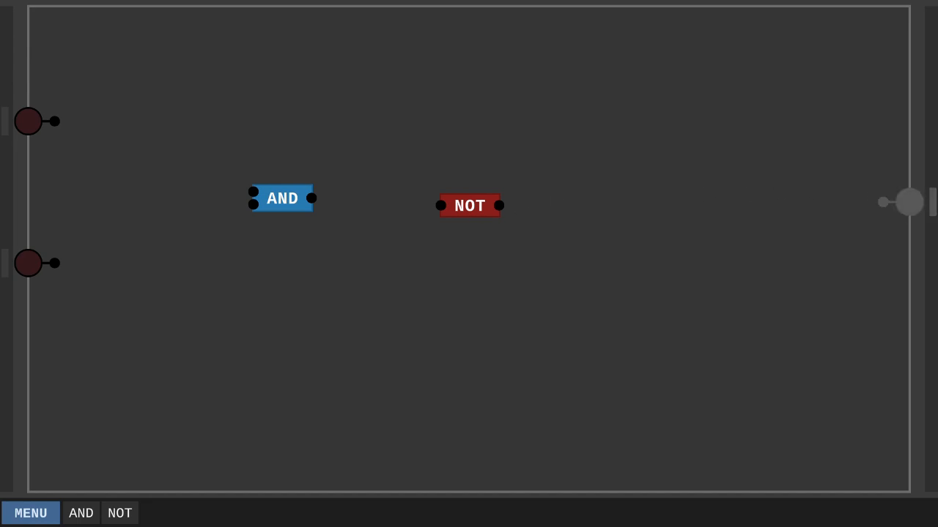
{"action": "left_click", "coordinate": [909, 201]}
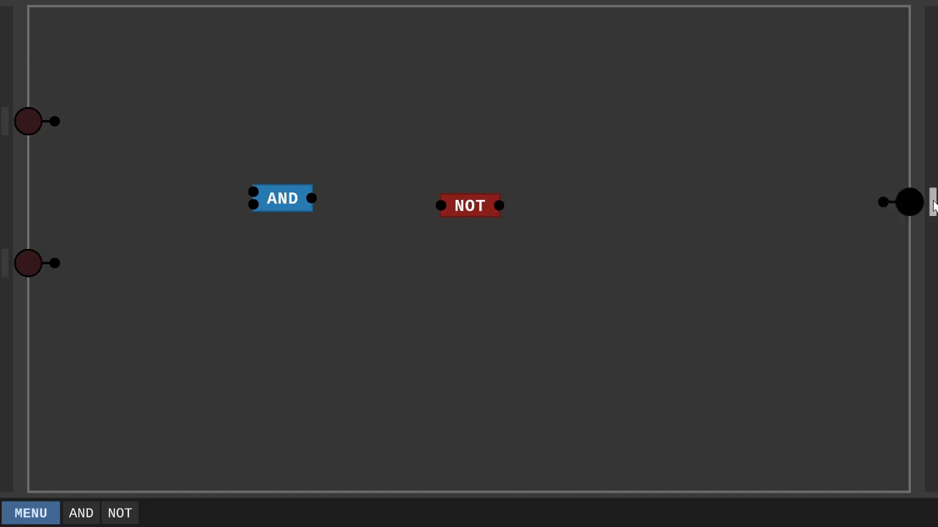
{"action": "left_click", "coordinate": [619, 354]}
- Wire both input pins to the AND chip, the AND output to the NOT chip, and the NOT output to the output pin
{"action": "left_click_drag", "start_coordinate": [57, 125], "coordinate": [262, 197]}
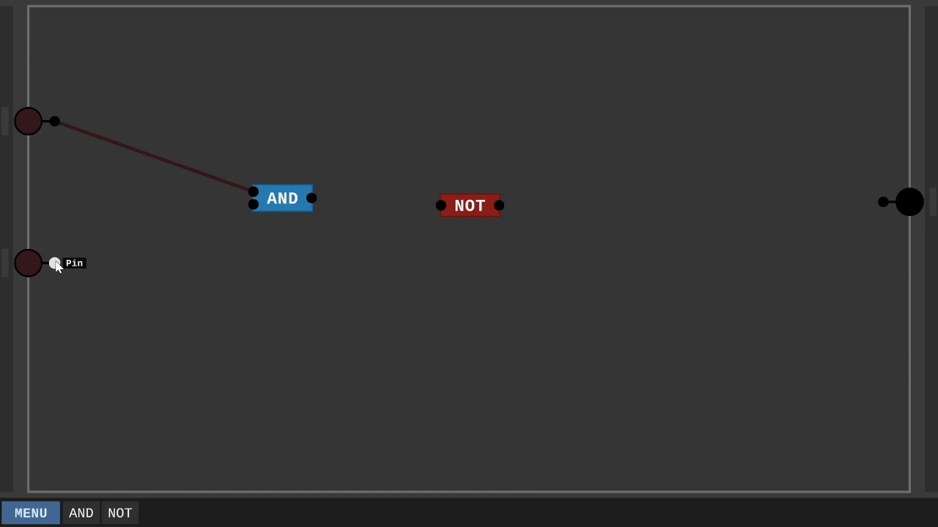
{"action": "left_click_drag", "start_coordinate": [54, 263], "coordinate": [252, 204]}
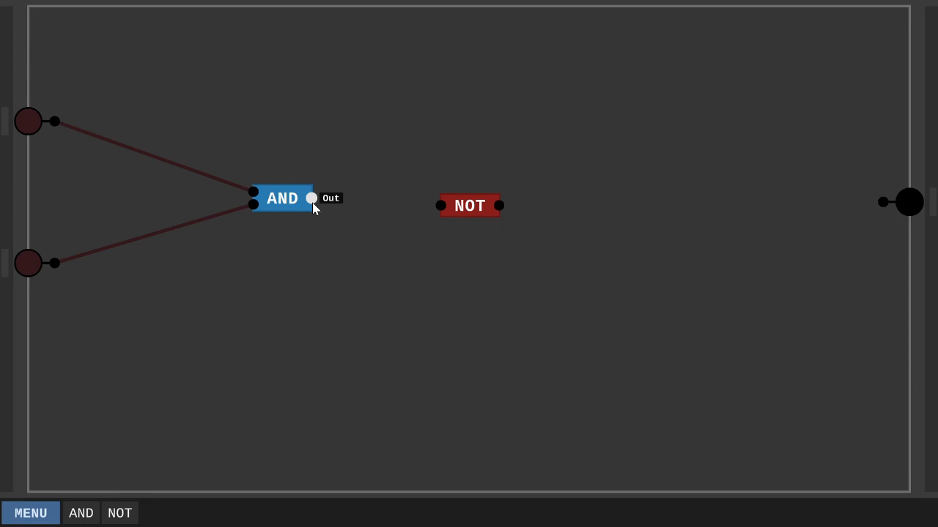
{"action": "left_click_drag", "start_coordinate": [312, 203], "coordinate": [443, 208]}
{"action": "left_click_drag", "start_coordinate": [403, 242], "coordinate": [339, 316]}
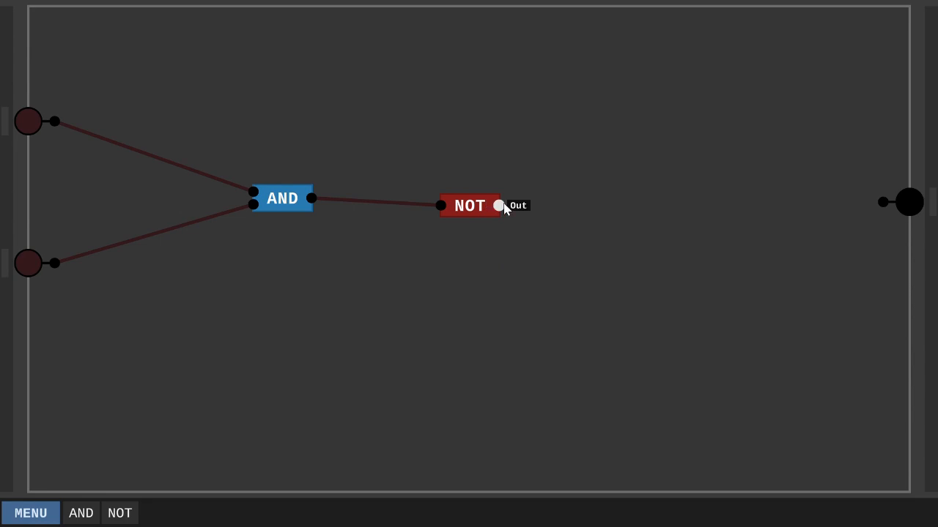
{"action": "left_click_drag", "start_coordinate": [503, 205], "coordinate": [883, 203]}
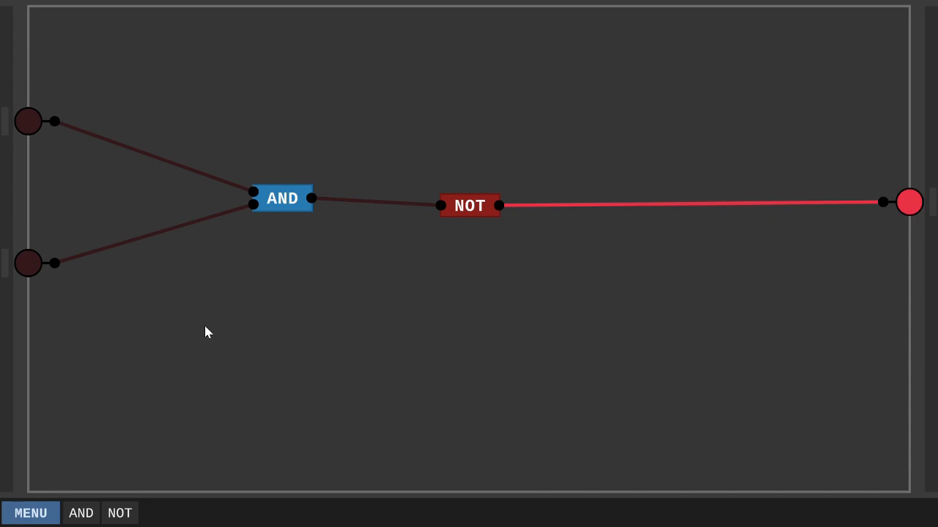
- Test the circuit by switching on the upper input alone, the lower input alone, and both inputs together
{"action": "left_click", "coordinate": [30, 134]}
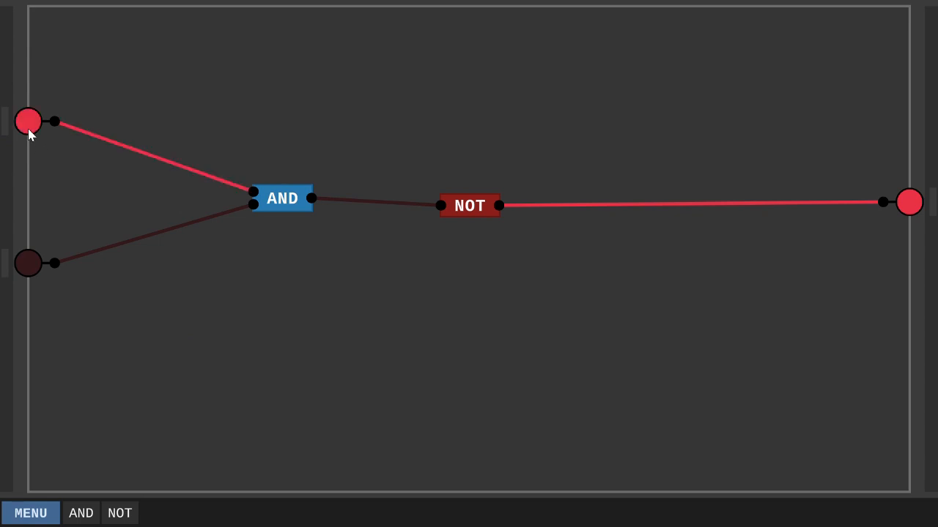
{"action": "left_click", "coordinate": [30, 135]}
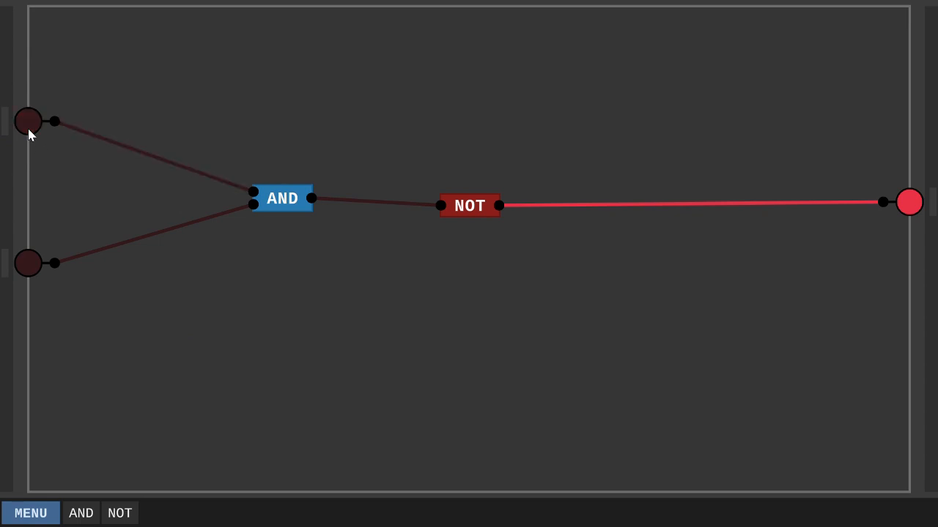
{"action": "left_click", "coordinate": [28, 274]}
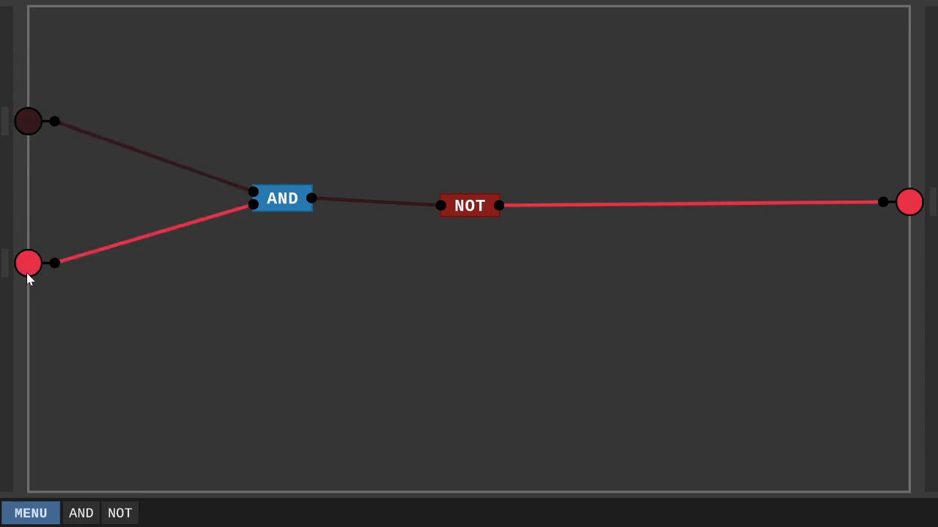
{"action": "left_click", "coordinate": [26, 132]}
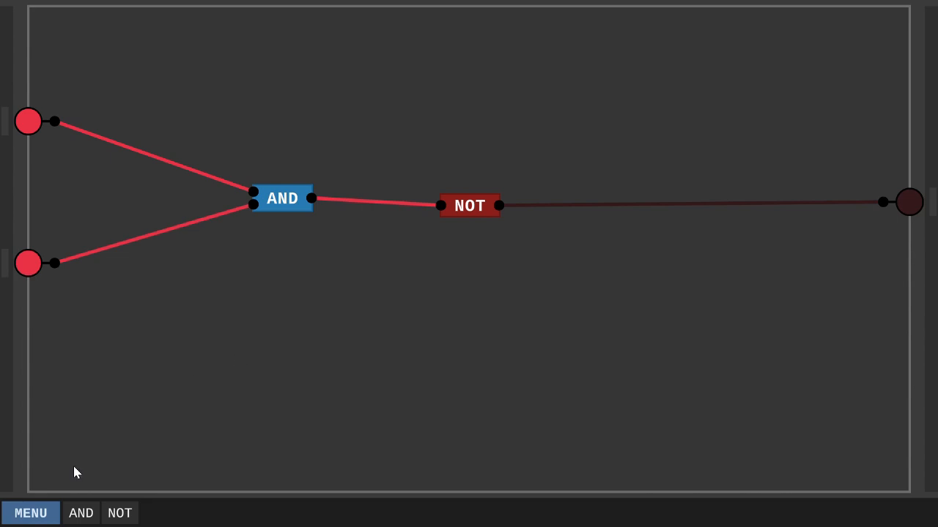
- Save the circuit as a chip named NAND and start a new blank chip
{"action": "left_click", "coordinate": [30, 513]}
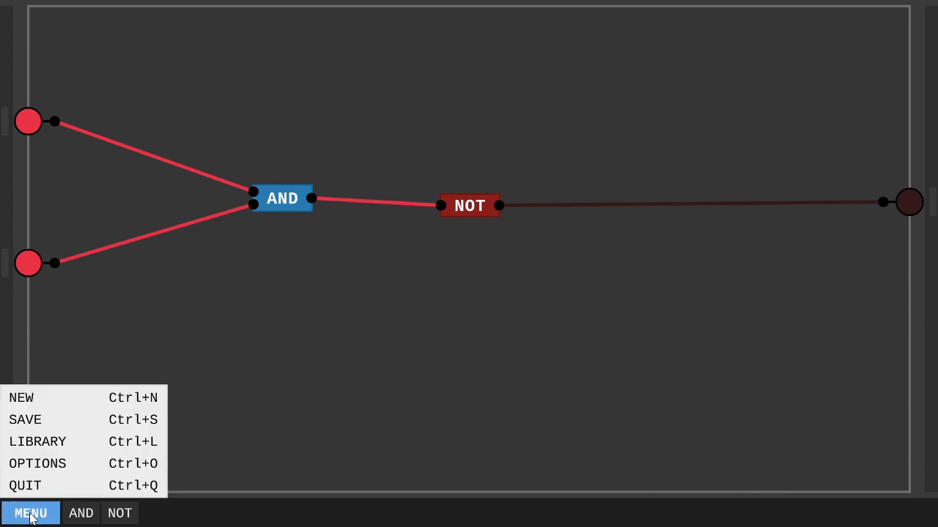
{"action": "left_click", "coordinate": [55, 415]}
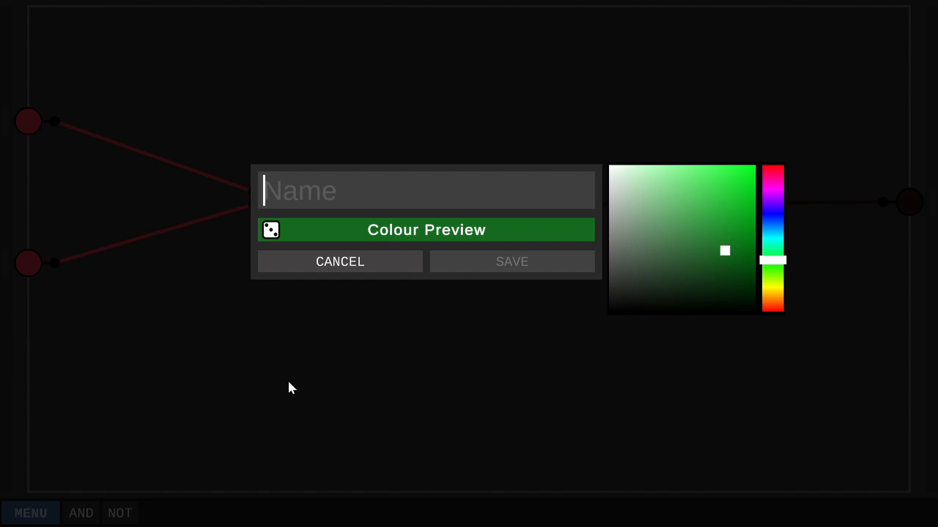
{"action": "type", "text": "NAND"}
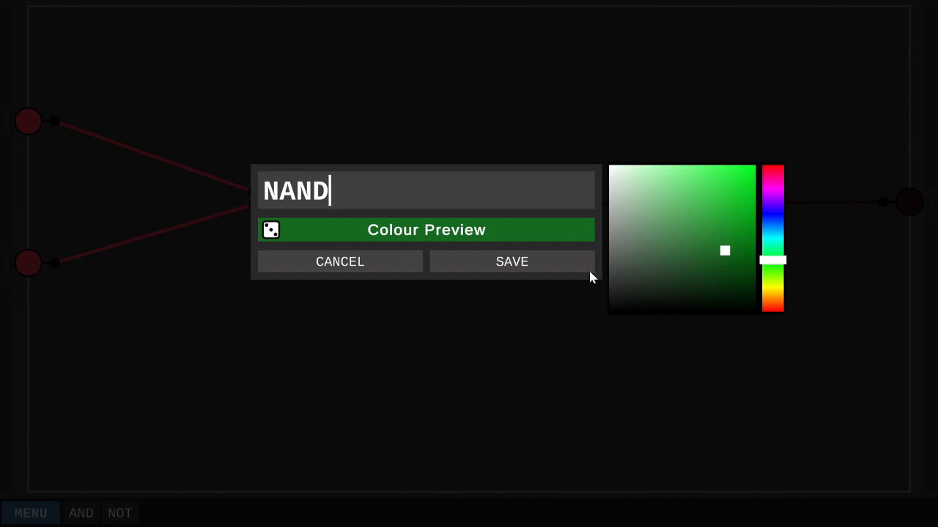
{"action": "left_click", "coordinate": [540, 271]}
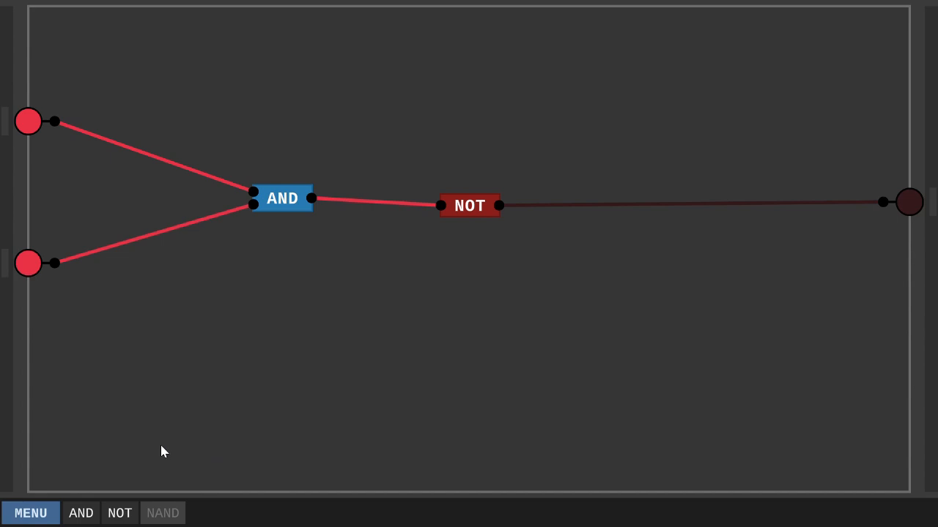
{"action": "left_click", "coordinate": [48, 513]}
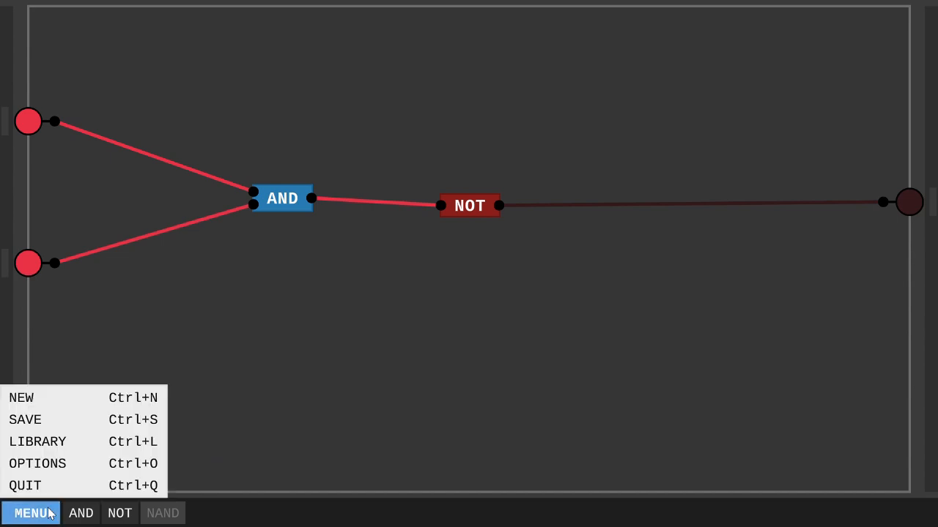
{"action": "left_click", "coordinate": [93, 412]}
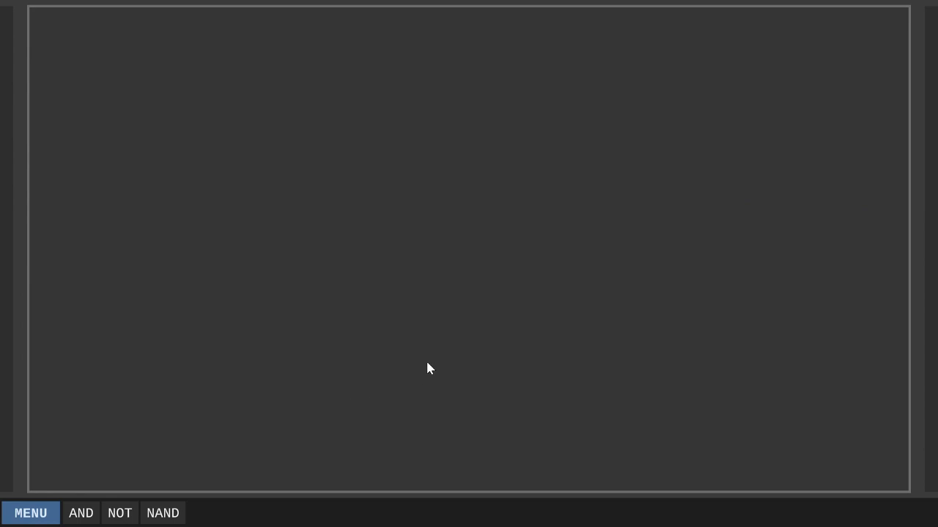
- Place a NAND chip in the middle of the workspace and delete it again
{"action": "left_click", "coordinate": [161, 511]}
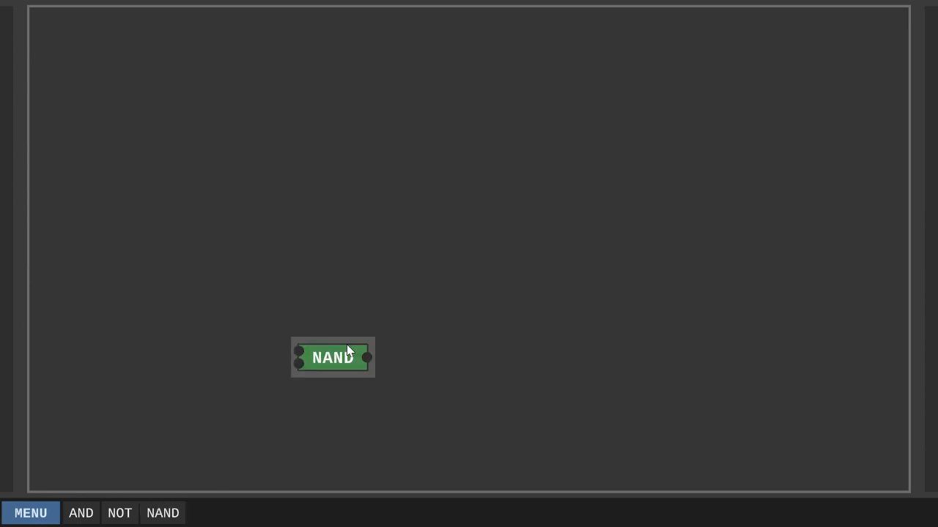
{"action": "left_click", "coordinate": [469, 271]}
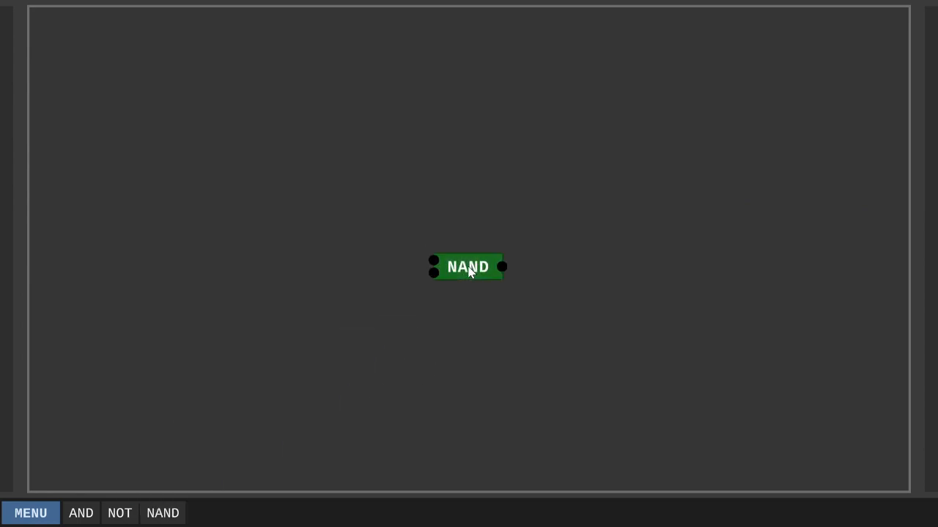
{"action": "right_click", "coordinate": [464, 269]}
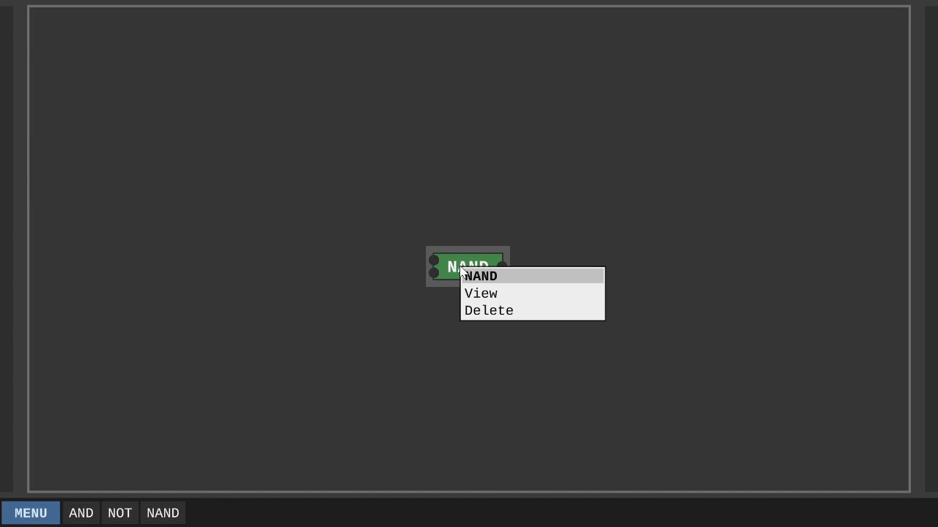
{"action": "left_click", "coordinate": [490, 311]}
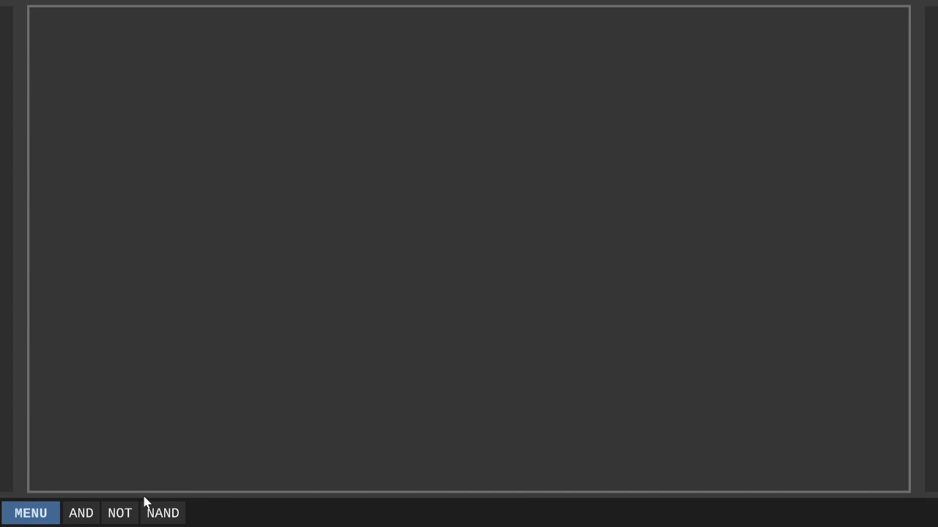
- Add two input pins, one above the other, and one output pin to the blank chip
{"action": "left_click", "coordinate": [6, 131]}
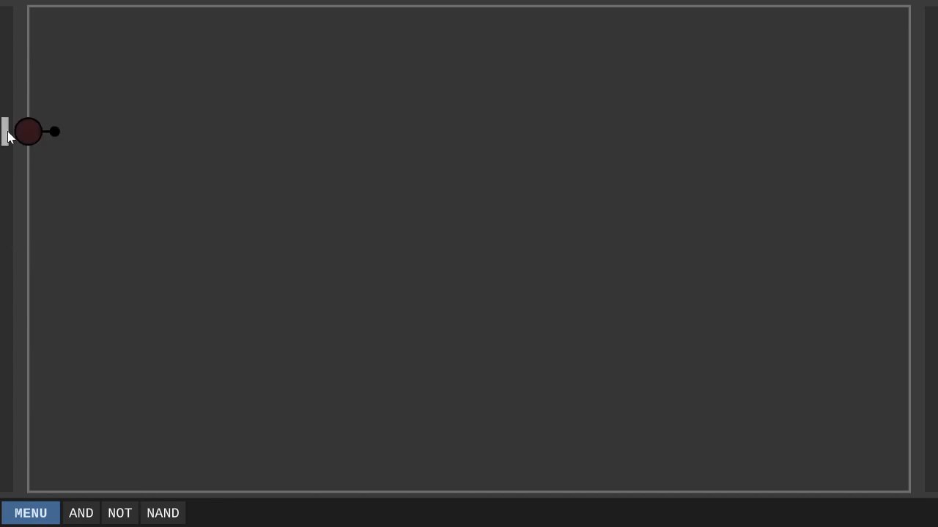
{"action": "left_click", "coordinate": [6, 277]}
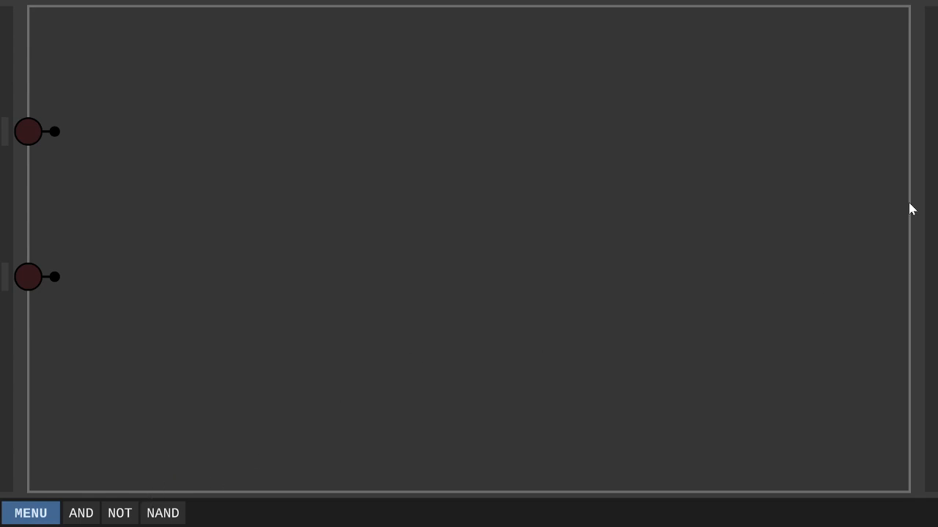
{"action": "left_click", "coordinate": [929, 181]}
- Place a NAND chip right of the workspace's centre and a NOT chip beside each of the two input pins
{"action": "left_click", "coordinate": [166, 512]}
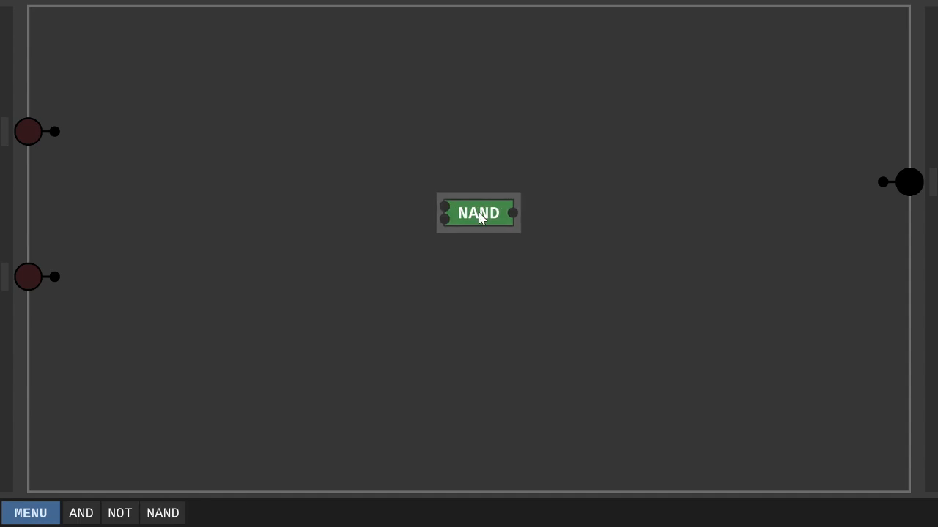
{"action": "left_click", "coordinate": [548, 179]}
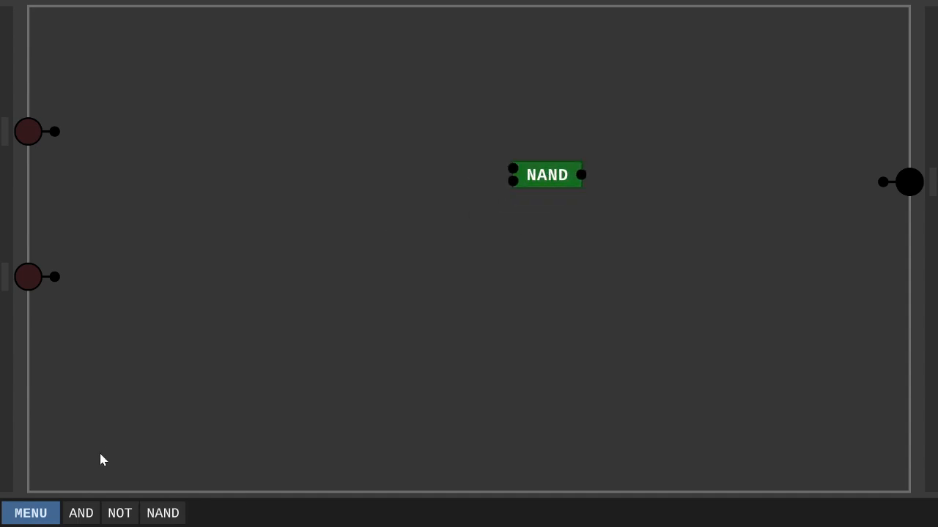
{"action": "left_click", "coordinate": [119, 513]}
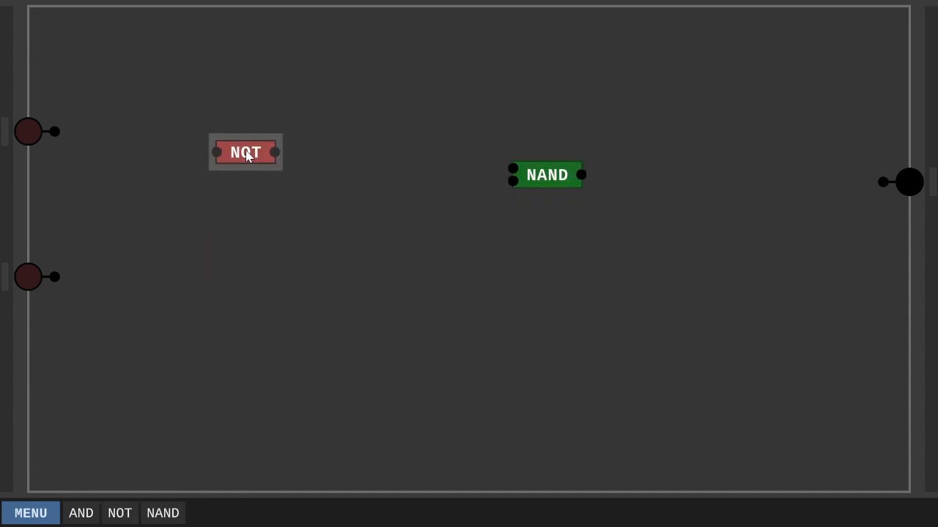
{"action": "left_click", "coordinate": [254, 133]}
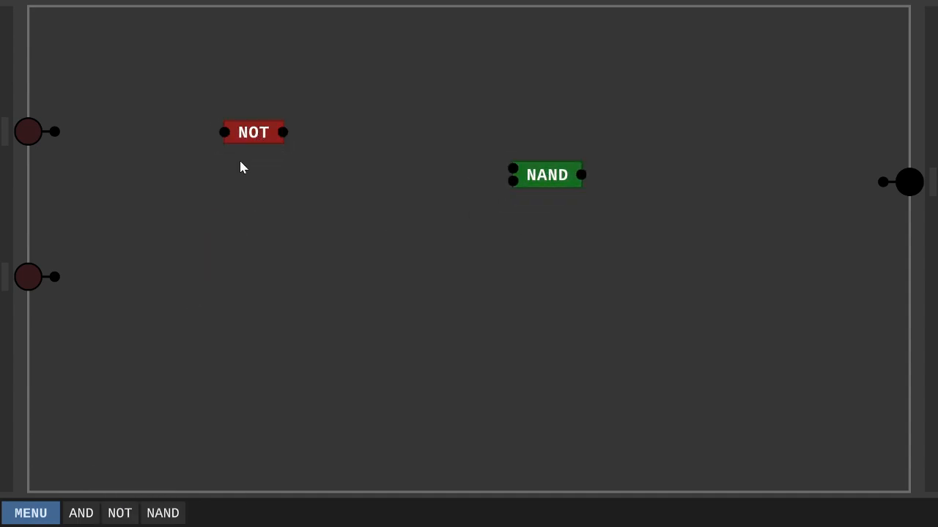
{"action": "left_click", "coordinate": [119, 513]}
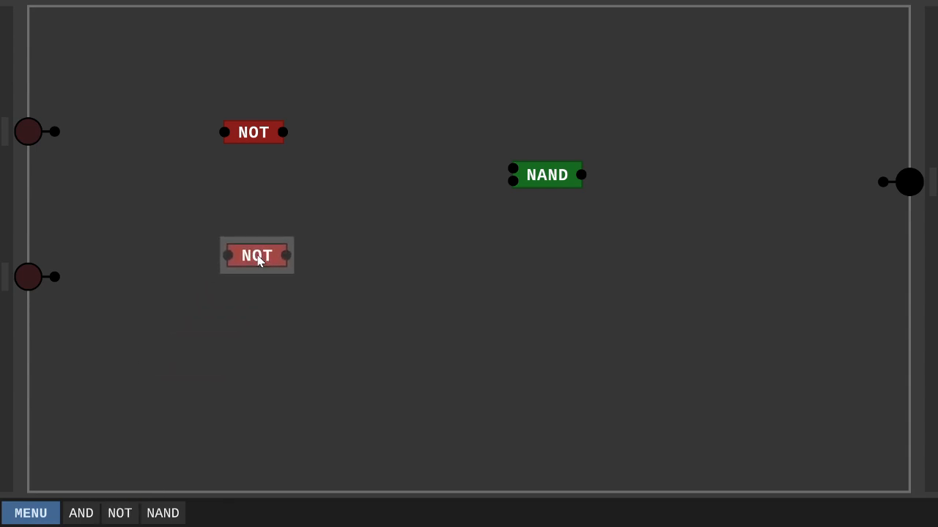
{"action": "left_click", "coordinate": [257, 260]}
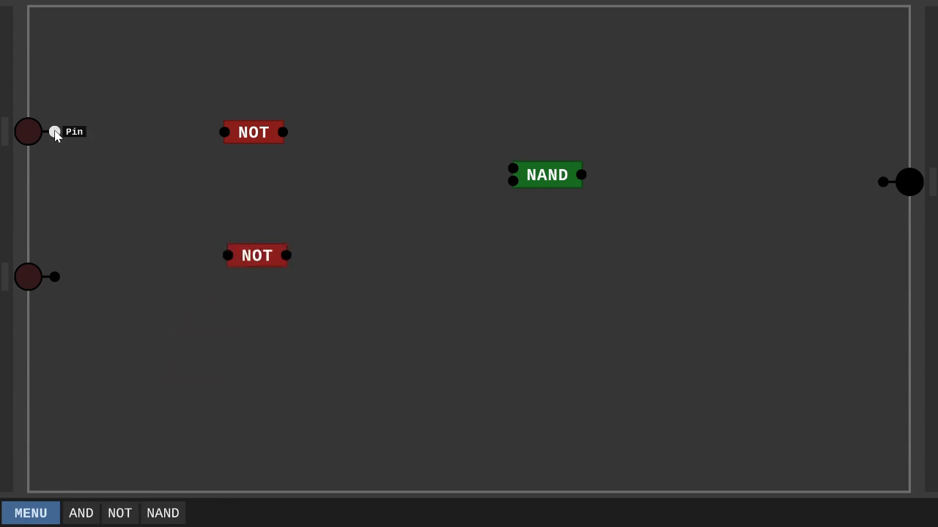
- Wire each input pin through its own NOT chip to the NAND inputs, and the NAND output to the output pin
{"action": "left_click_drag", "start_coordinate": [55, 133], "coordinate": [224, 133]}
{"action": "left_click_drag", "start_coordinate": [54, 277], "coordinate": [177, 278]}
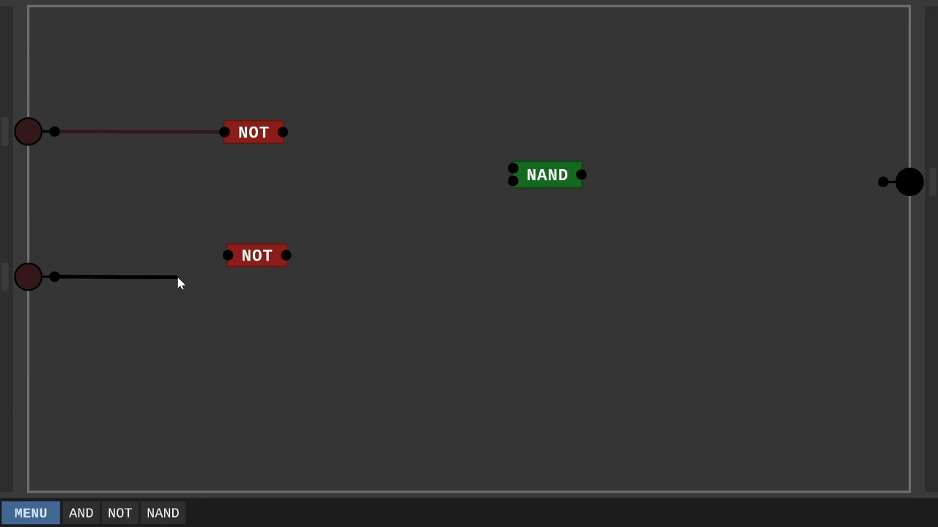
{"action": "left_click_drag", "start_coordinate": [178, 279], "coordinate": [227, 256]}
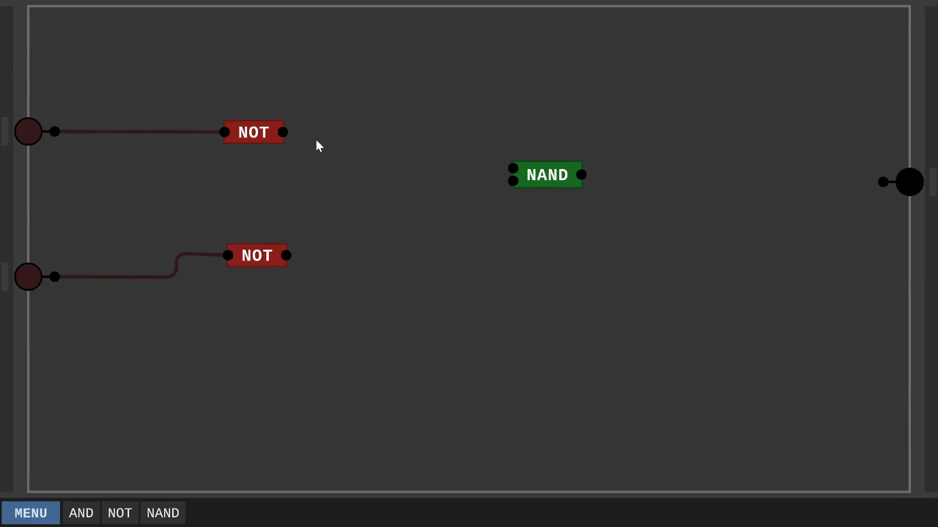
{"action": "left_click_drag", "start_coordinate": [284, 137], "coordinate": [512, 168]}
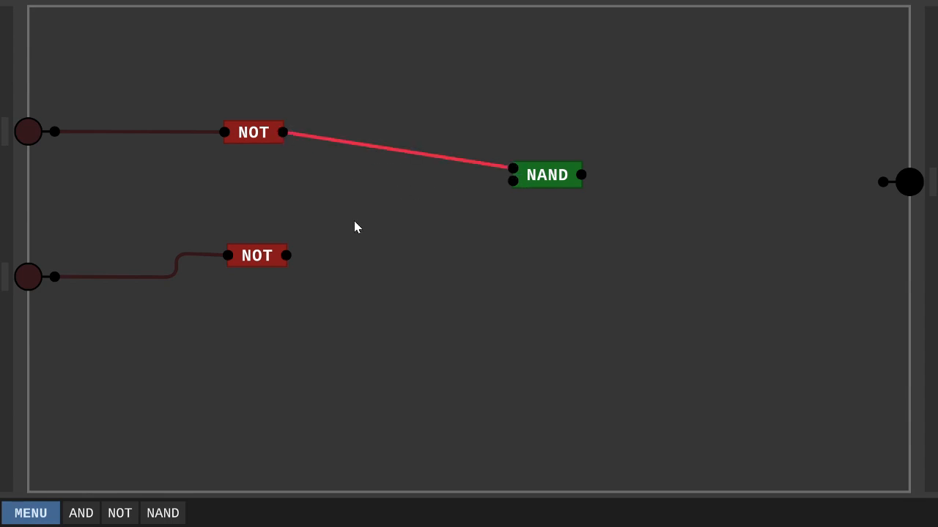
{"action": "left_click_drag", "start_coordinate": [286, 254], "coordinate": [512, 180]}
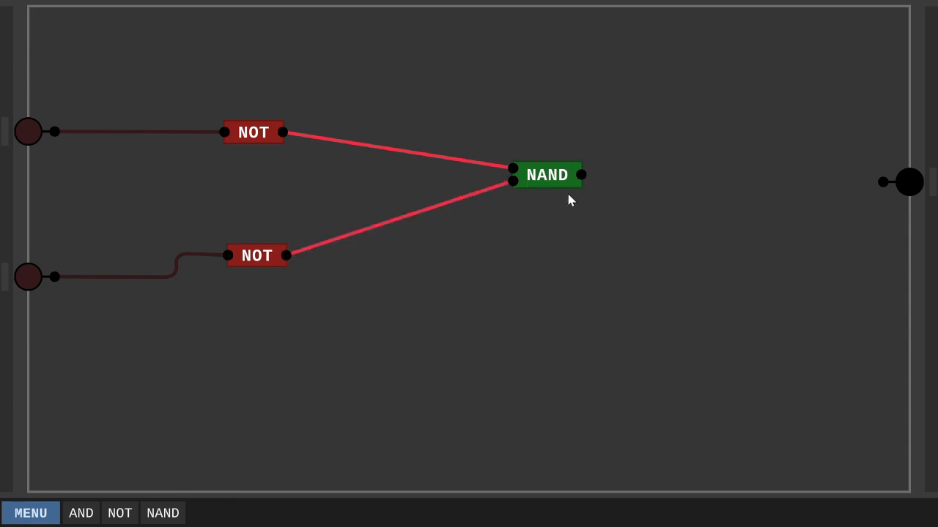
{"action": "left_click_drag", "start_coordinate": [582, 176], "coordinate": [881, 184]}
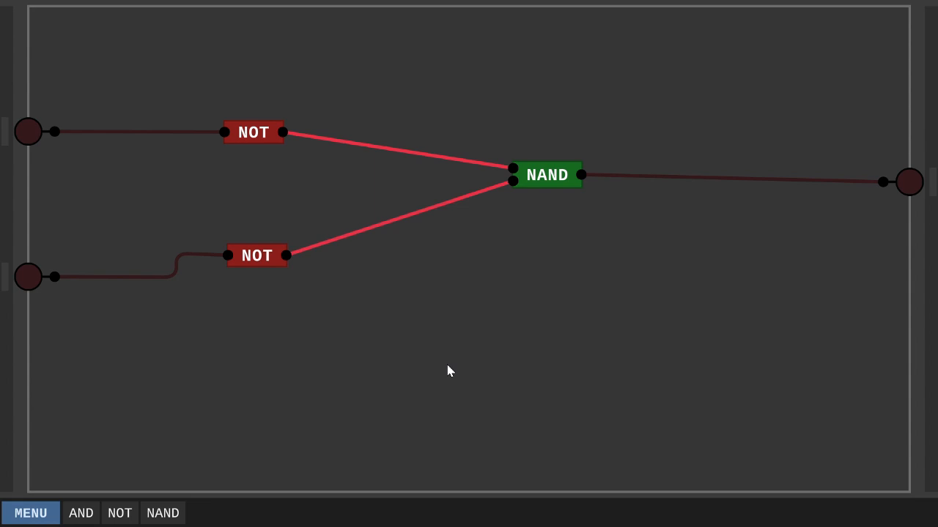
- Save the circuit as a chip named OR and start a new blank chip
{"action": "key", "text": "ctrl+s"}
{"action": "type", "text": "OR"}
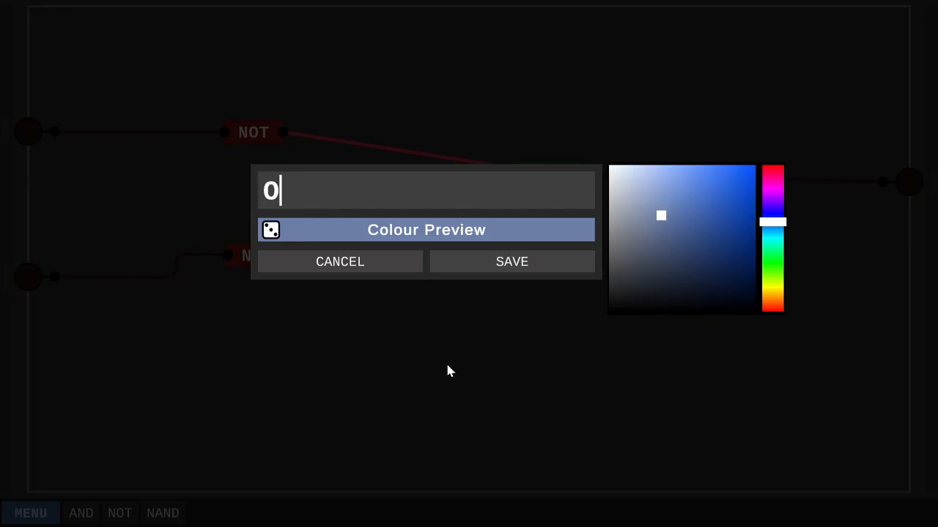
{"action": "left_click", "coordinate": [483, 273]}
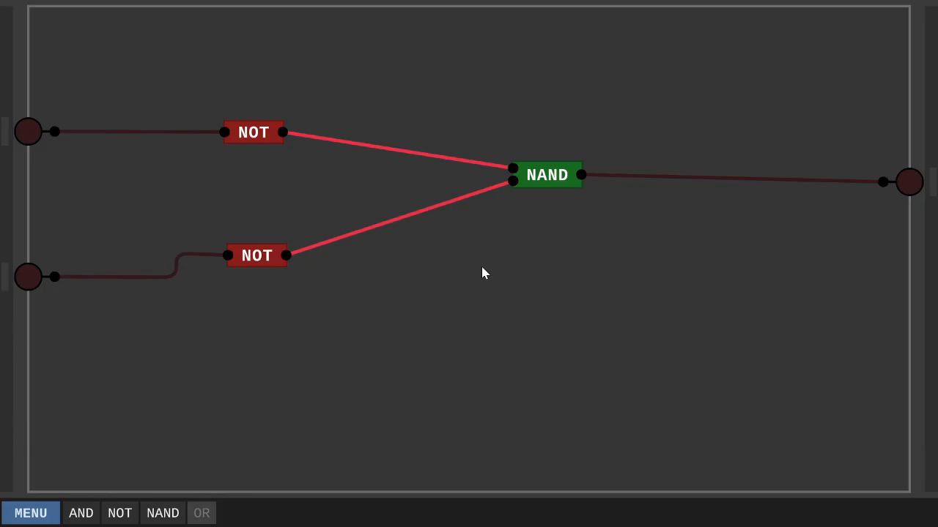
{"action": "key", "text": "ctrl+n"}
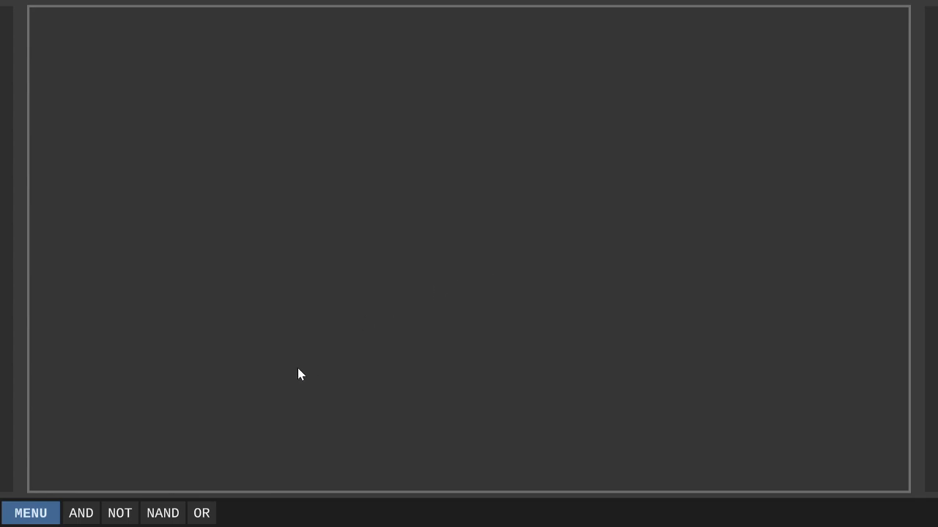
- Place an OR chip left of the workspace's centre and a NOT chip to its right at the same height
{"action": "left_click", "coordinate": [203, 513]}
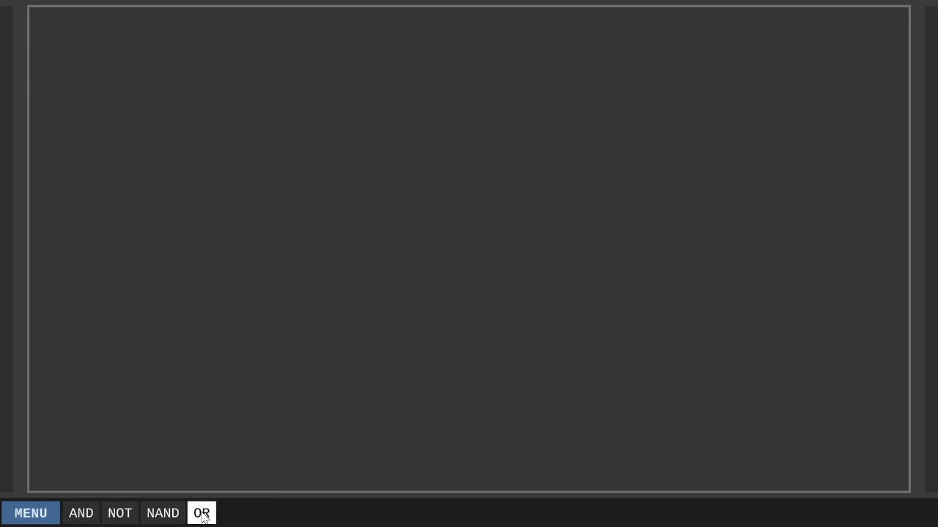
{"action": "left_click", "coordinate": [201, 513]}
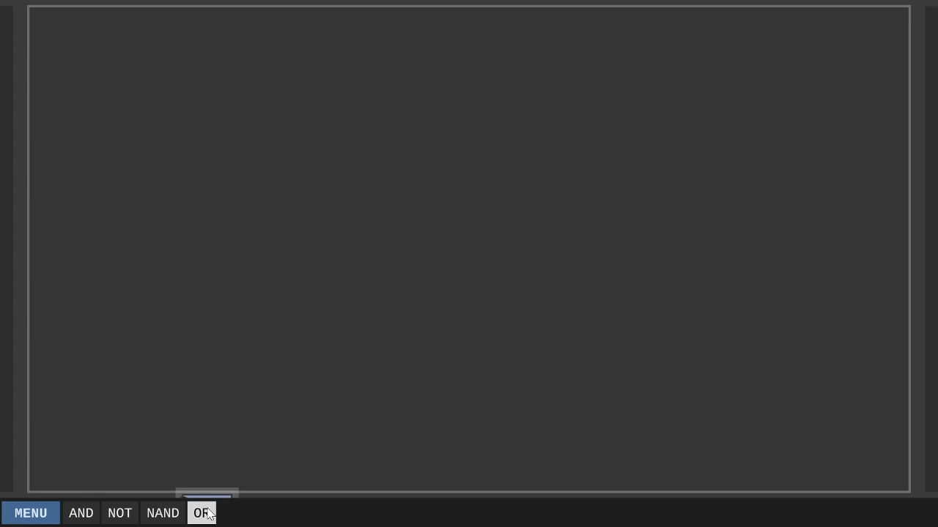
{"action": "left_click", "coordinate": [345, 263]}
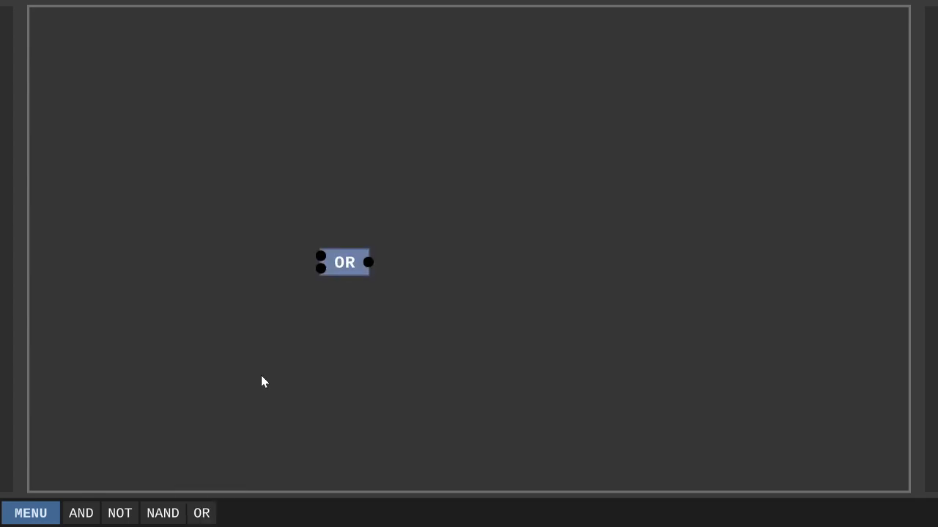
{"action": "left_click", "coordinate": [116, 512]}
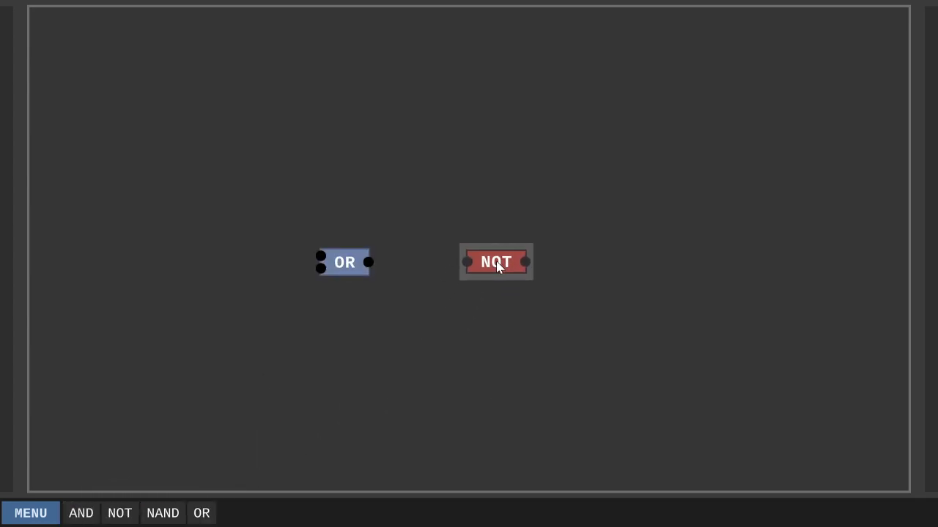
{"action": "left_click", "coordinate": [516, 265]}
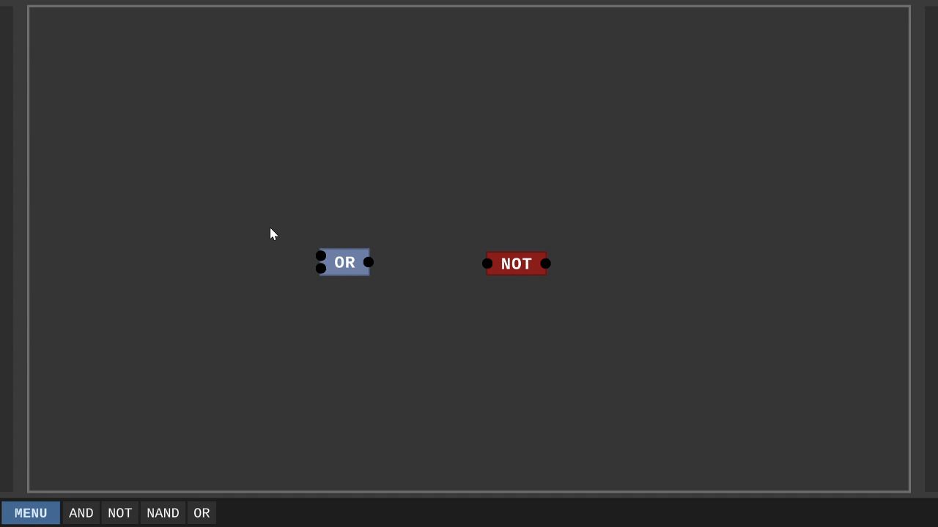
- Add an input pin above and another below the OR chip's level, and an output pin level with the chips
{"action": "left_click", "coordinate": [12, 202]}
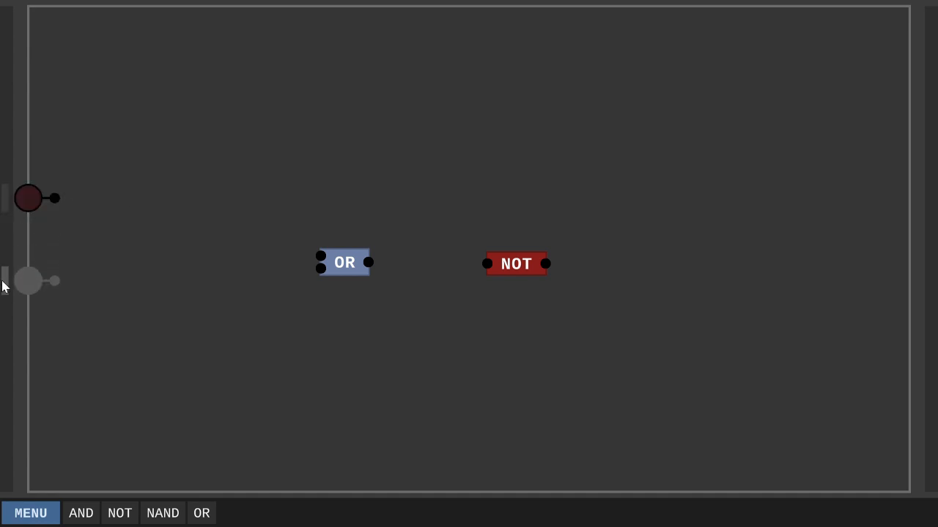
{"action": "left_click", "coordinate": [3, 321]}
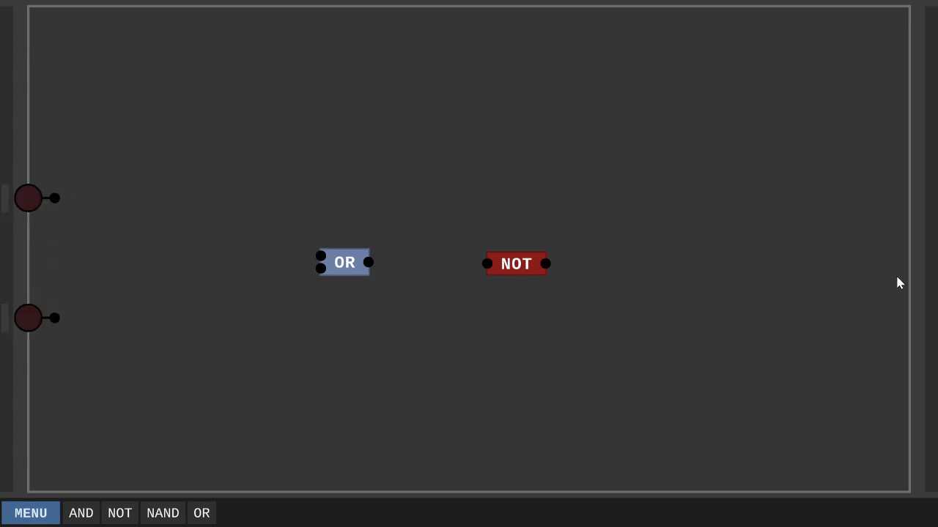
{"action": "left_click", "coordinate": [931, 265]}
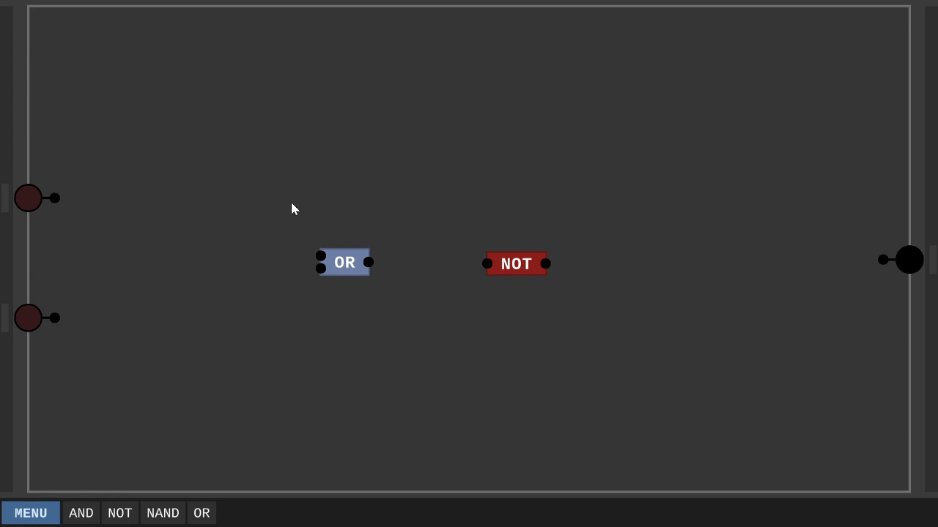
- Wire both input pins to the OR chip, the OR output to the NOT chip, and the NOT output to the output pin
{"action": "left_click_drag", "start_coordinate": [55, 198], "coordinate": [317, 257]}
{"action": "left_click", "coordinate": [321, 257]}
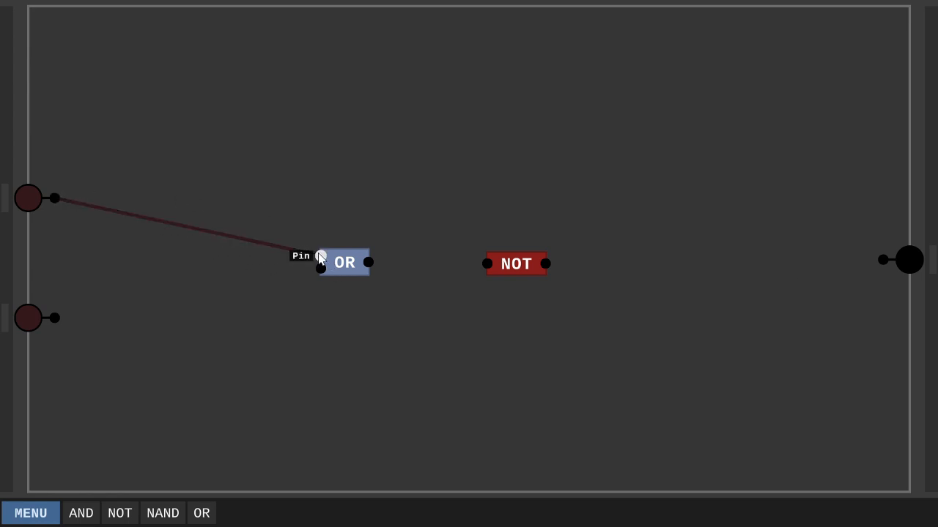
{"action": "left_click", "coordinate": [54, 318]}
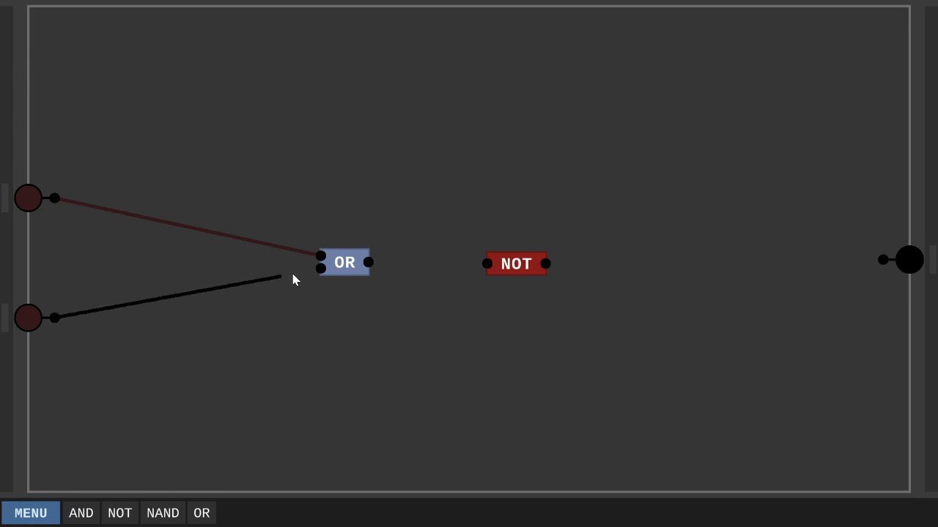
{"action": "left_click", "coordinate": [319, 269]}
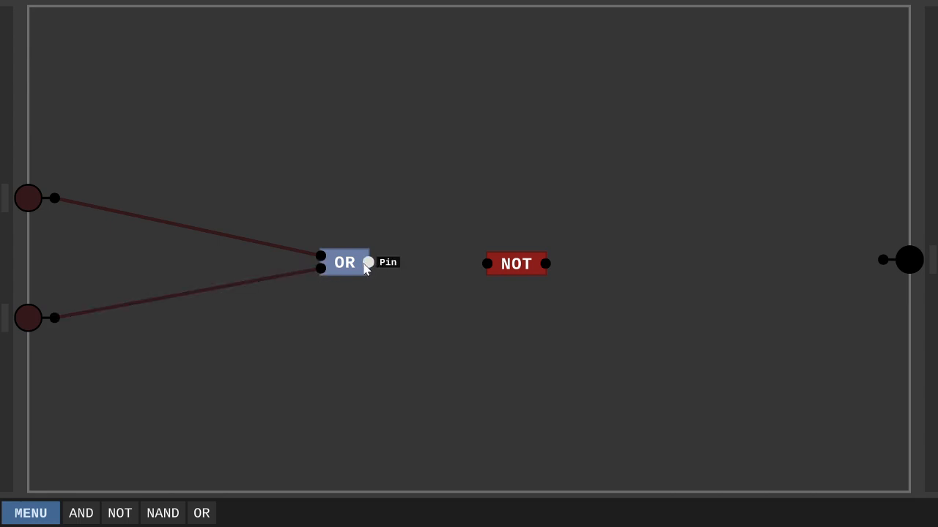
{"action": "left_click", "coordinate": [367, 263]}
{"action": "left_click", "coordinate": [485, 266]}
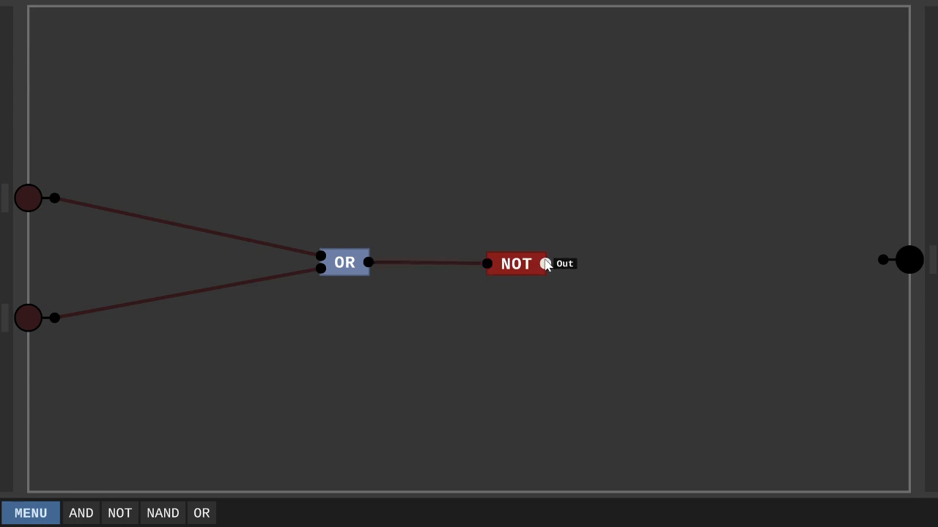
{"action": "left_click", "coordinate": [545, 263]}
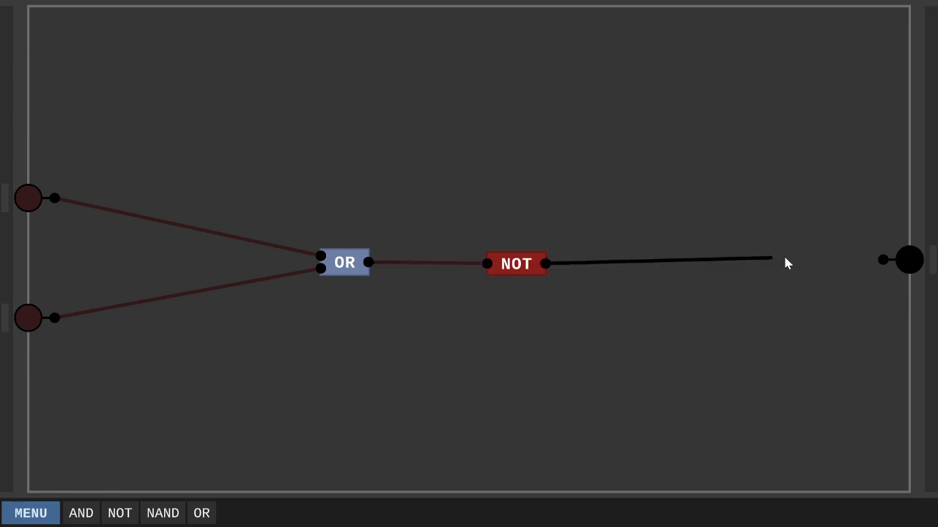
{"action": "left_click", "coordinate": [882, 260]}
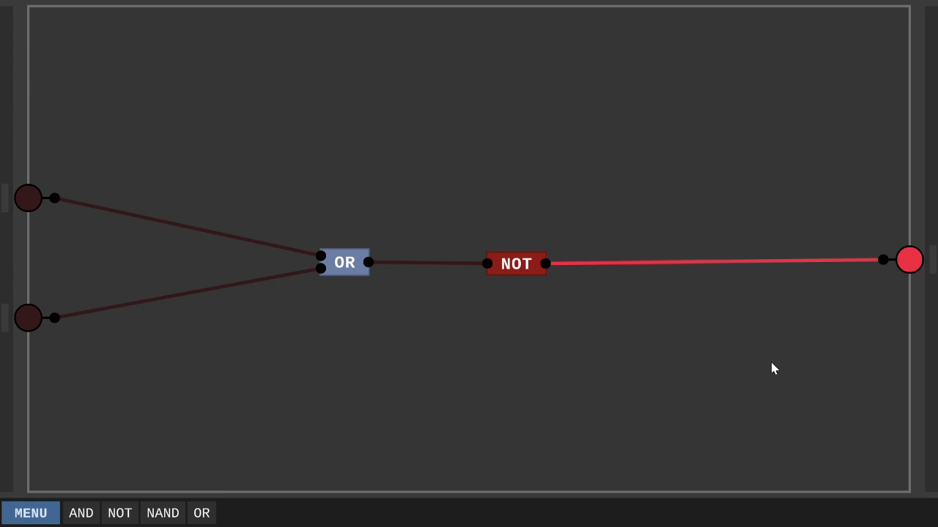
- Save the circuit as a chip named NOR and start a new blank chip
{"action": "key", "text": "ctrl+s"}
{"action": "type", "text": "NOR"}
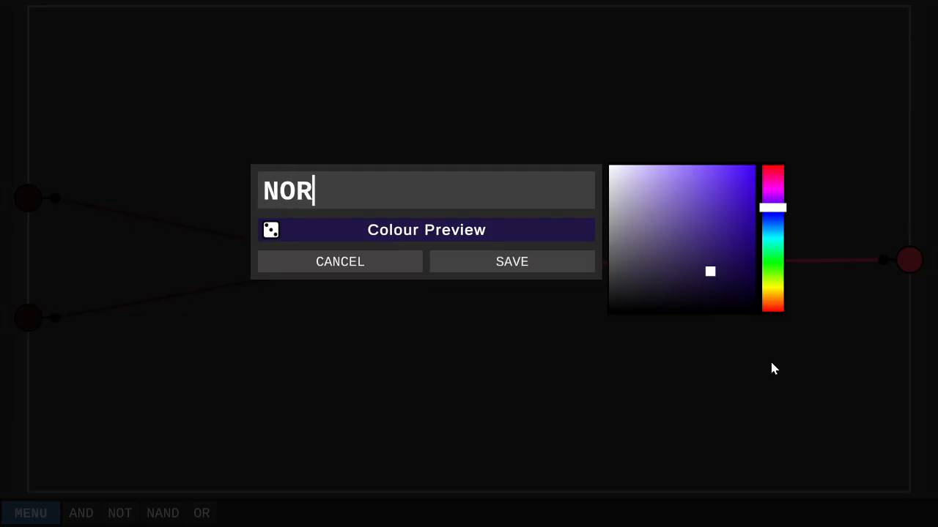
{"action": "left_click", "coordinate": [502, 262]}
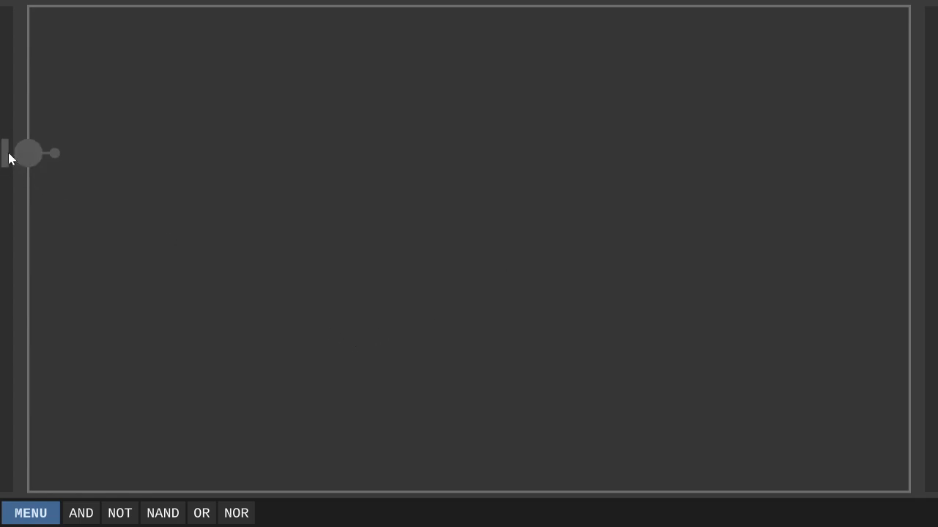
- Add two input pins and, at a height between them, one output pin to the new chip
{"action": "left_click", "coordinate": [6, 154]}
{"action": "left_click", "coordinate": [4, 290]}
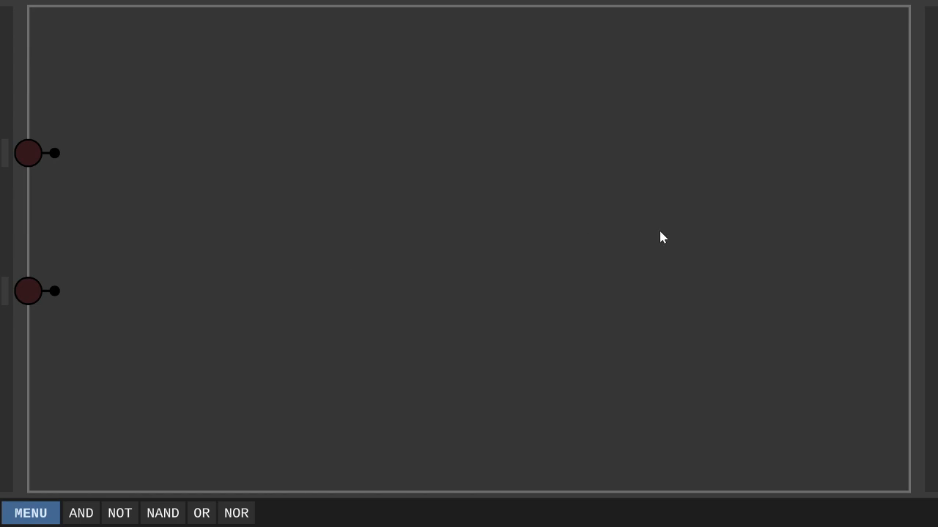
{"action": "left_click", "coordinate": [932, 235]}
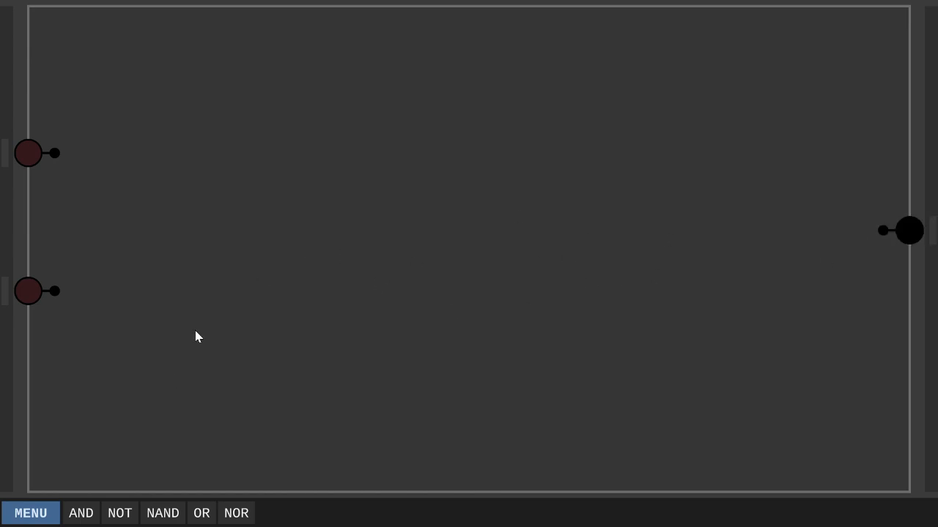
- Place an OR chip with a NAND chip below it, and an AND chip between their heights, closer to the output pin
{"action": "left_click", "coordinate": [196, 514]}
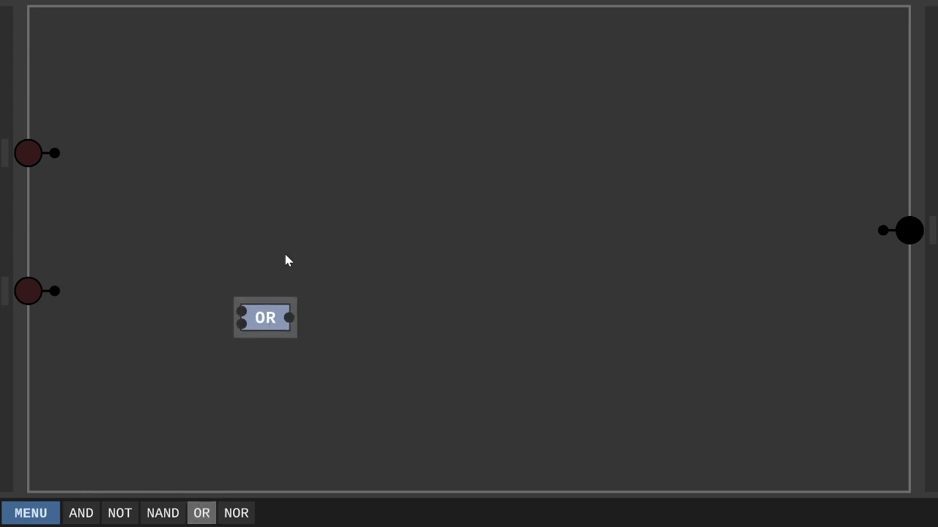
{"action": "left_click", "coordinate": [327, 181]}
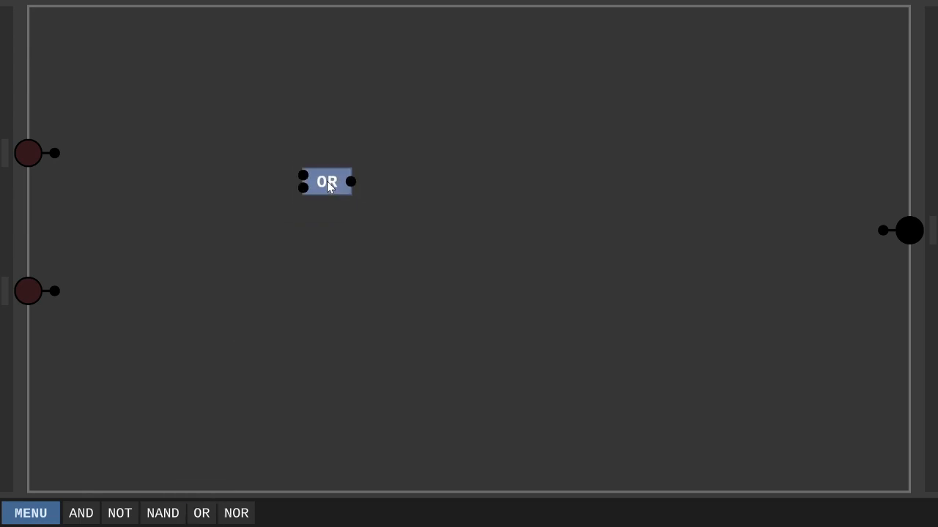
{"action": "left_click", "coordinate": [163, 513]}
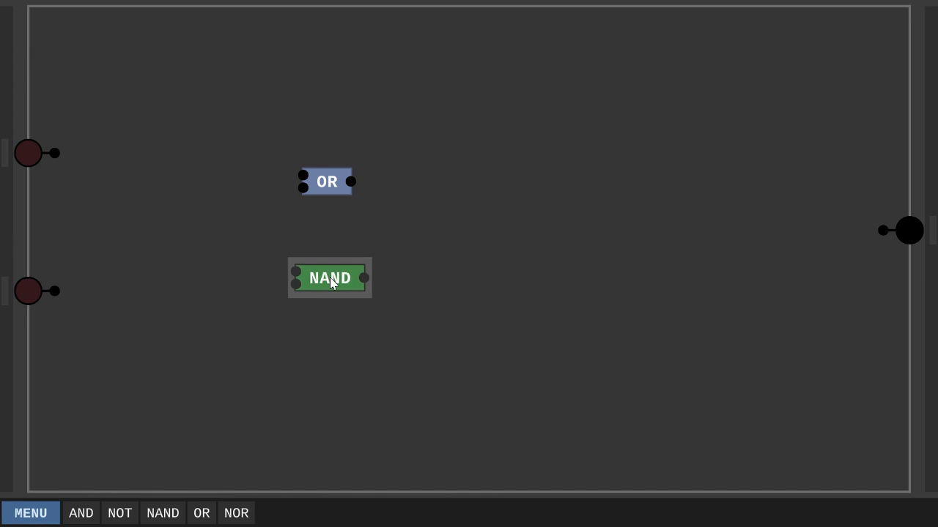
{"action": "left_click", "coordinate": [330, 278]}
{"action": "left_click", "coordinate": [82, 513]}
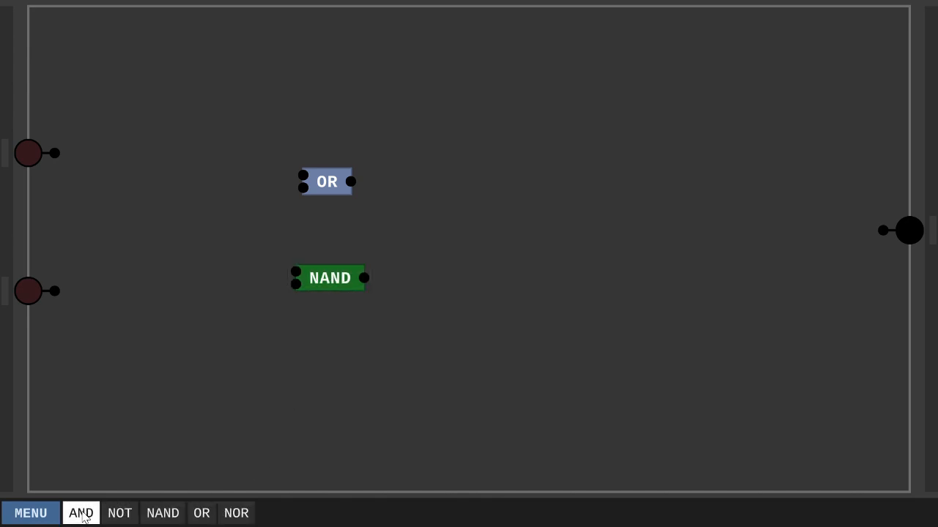
{"action": "left_click", "coordinate": [553, 230]}
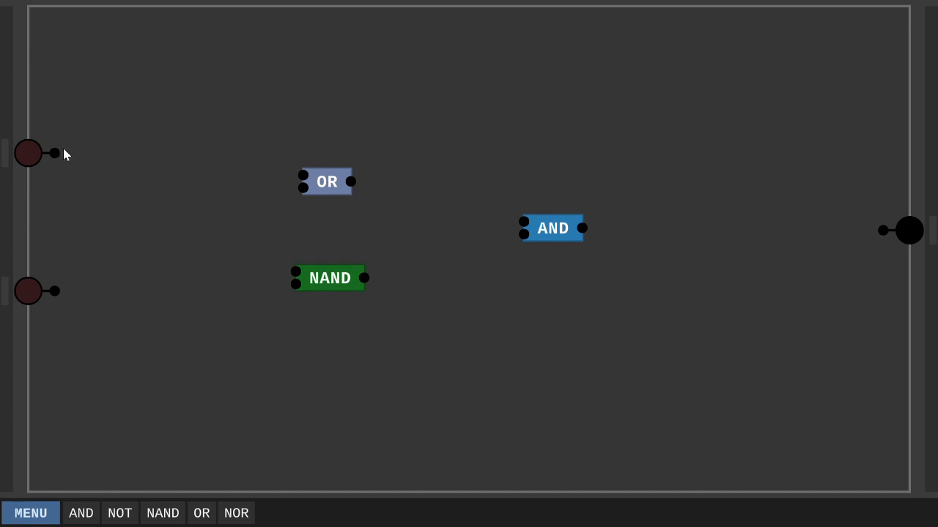
- Wire both input pins to the OR chip and branch each wire to the NAND chip's matching input
{"action": "left_click_drag", "start_coordinate": [57, 154], "coordinate": [303, 176]}
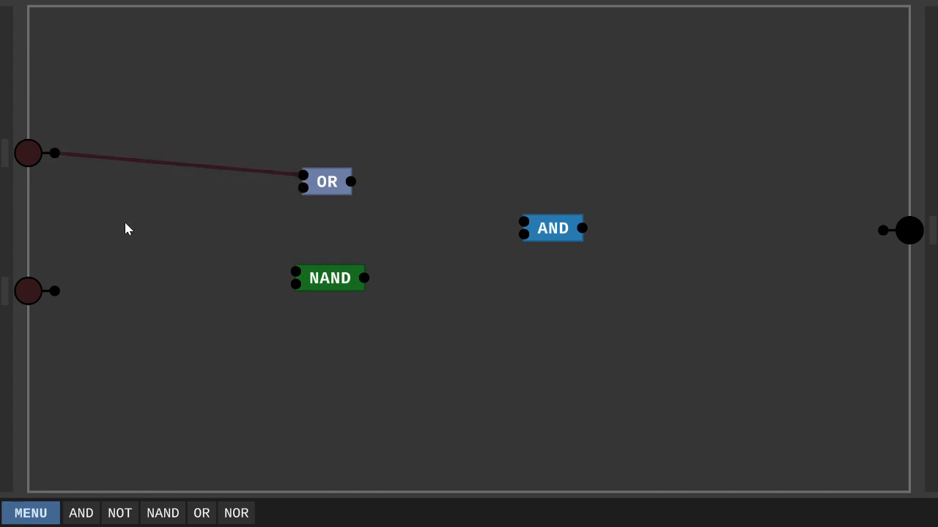
{"action": "left_click_drag", "start_coordinate": [59, 292], "coordinate": [303, 188]}
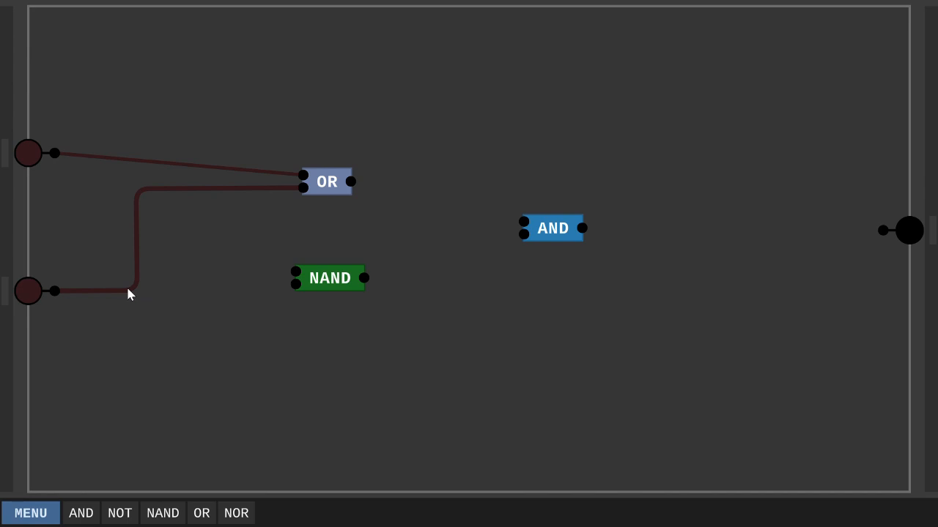
{"action": "left_click_drag", "start_coordinate": [127, 290], "coordinate": [294, 291]}
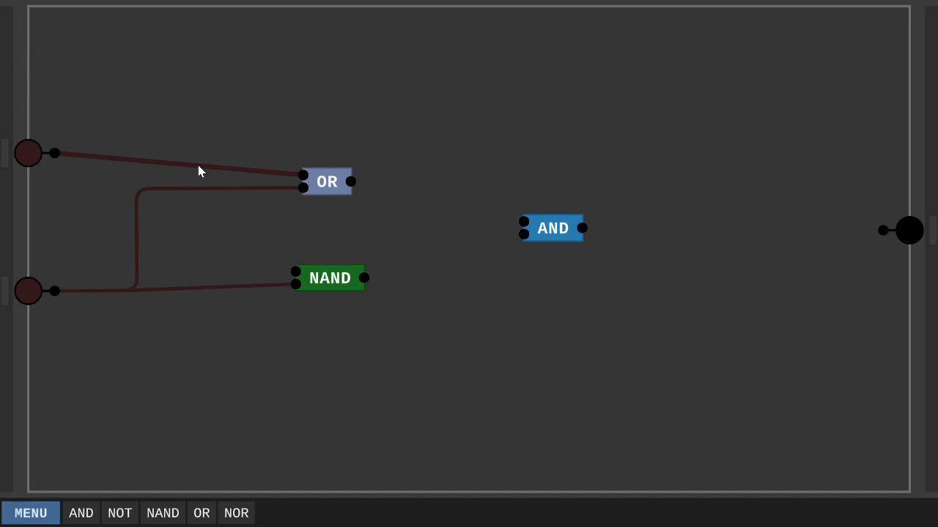
{"action": "left_click_drag", "start_coordinate": [198, 167], "coordinate": [297, 274]}
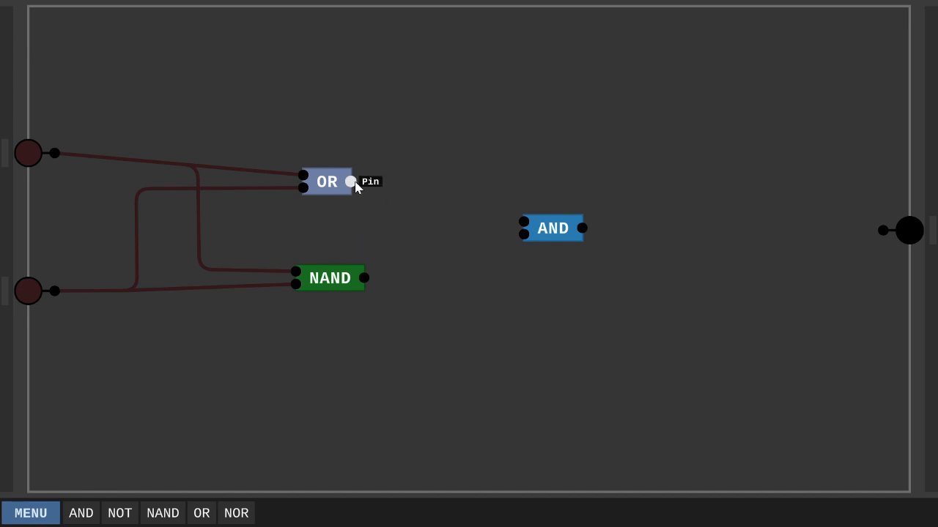
- Wire the OR and NAND outputs to the two AND inputs, and the AND output to the output pin
{"action": "left_click_drag", "start_coordinate": [356, 184], "coordinate": [525, 224]}
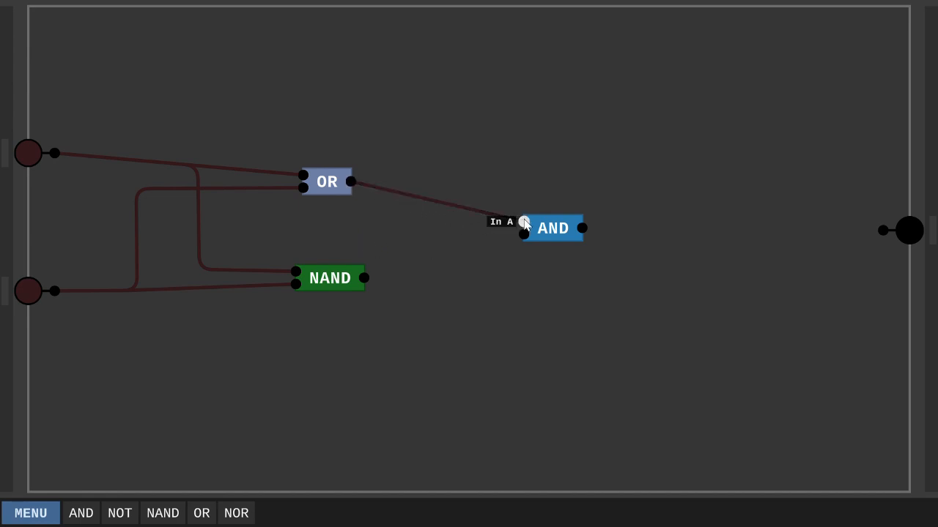
{"action": "left_click_drag", "start_coordinate": [365, 277], "coordinate": [523, 234]}
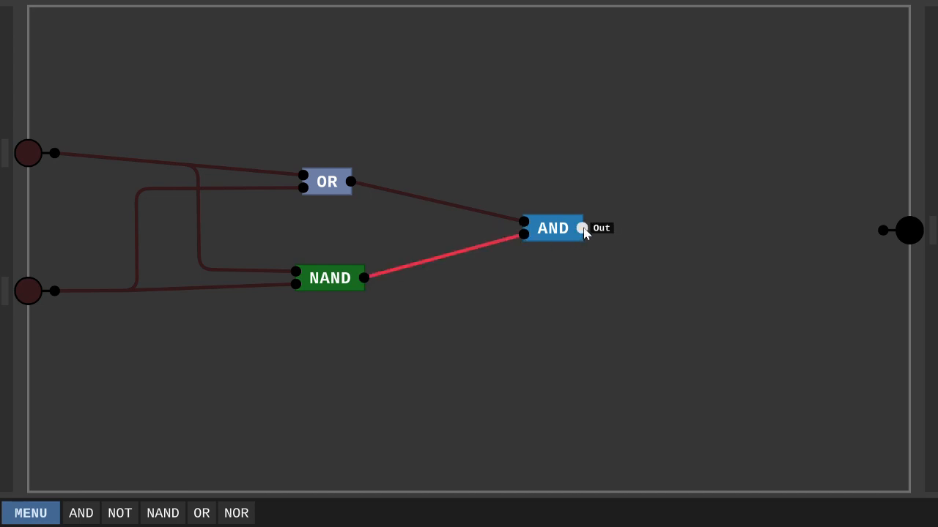
{"action": "left_click_drag", "start_coordinate": [583, 229], "coordinate": [882, 232]}
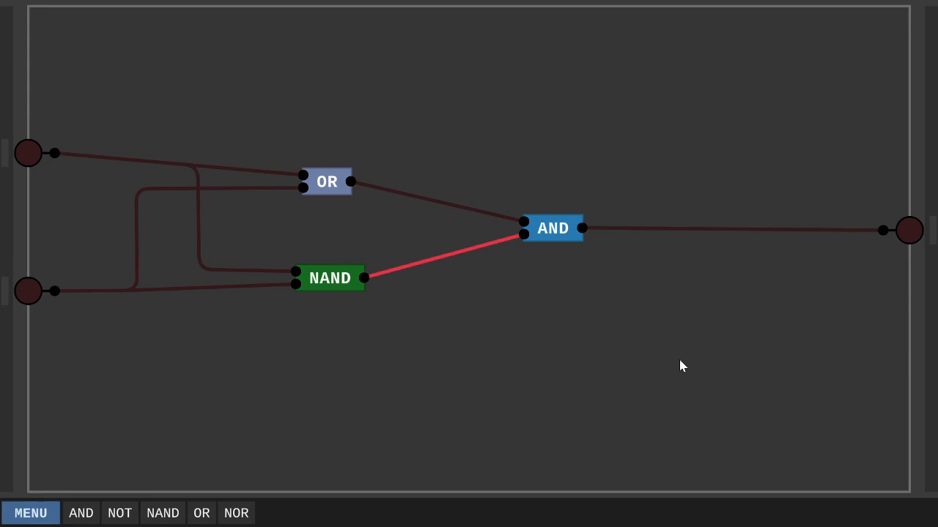
- Save the circuit as a chip named XOR and start a new blank chip
{"action": "key", "text": "ctrl+s"}
{"action": "type", "text": "XOR"}
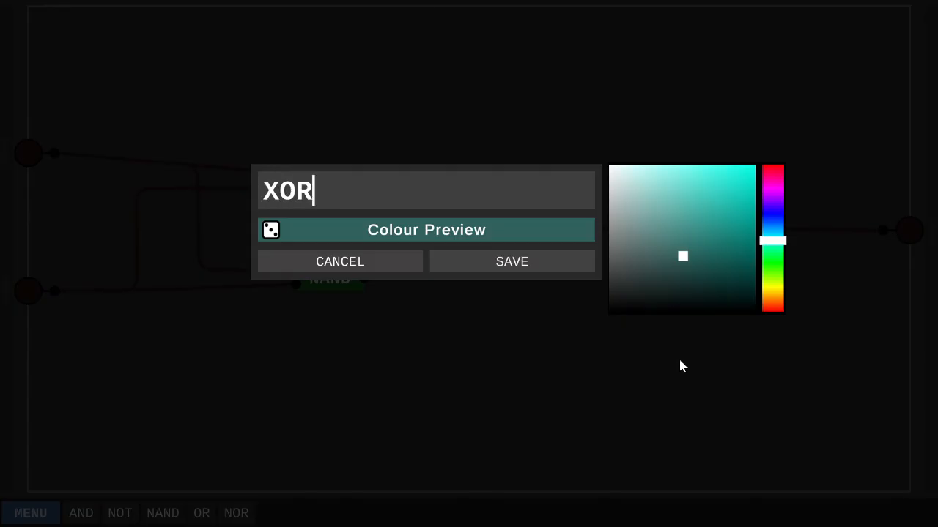
{"action": "left_click", "coordinate": [514, 268]}
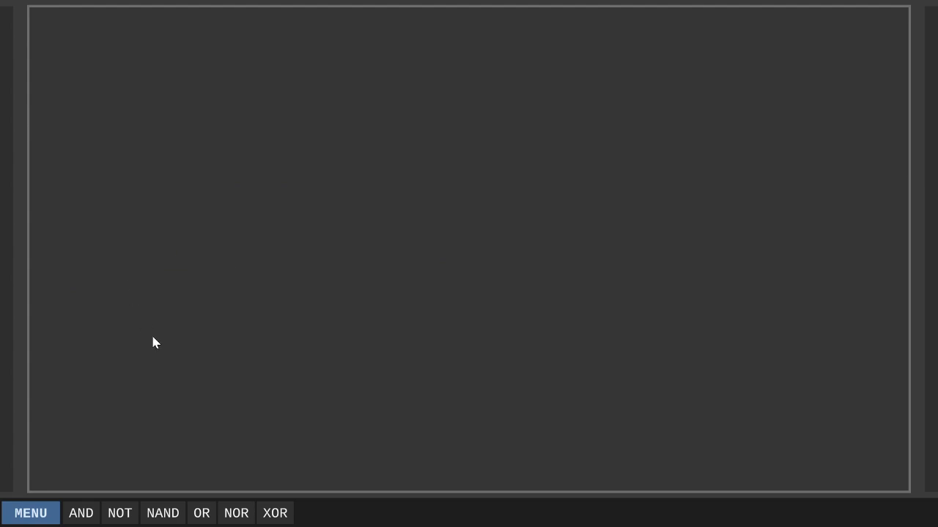
- Place an XOR chip with a NOT chip following it, and add one input pin above and one below their level
{"action": "left_click_drag", "start_coordinate": [274, 512], "coordinate": [341, 255]}
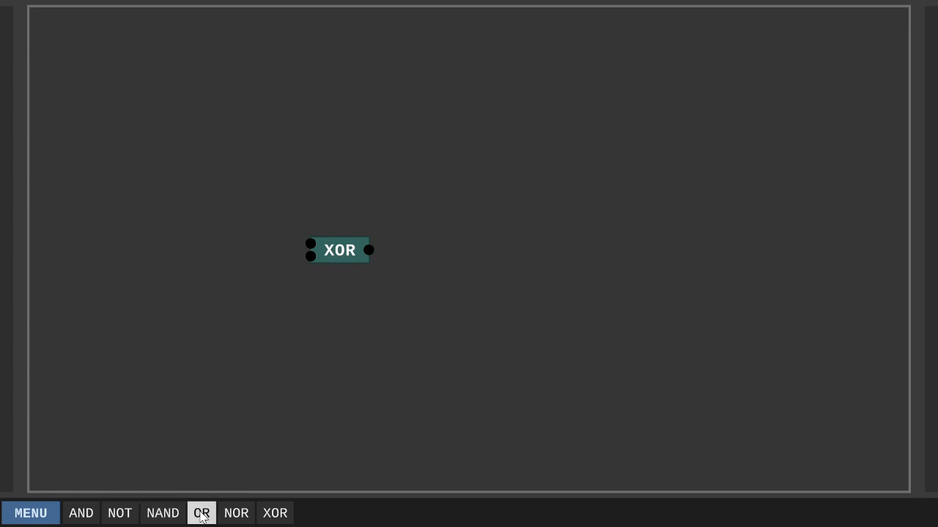
{"action": "left_click", "coordinate": [105, 514]}
{"action": "left_click", "coordinate": [513, 254]}
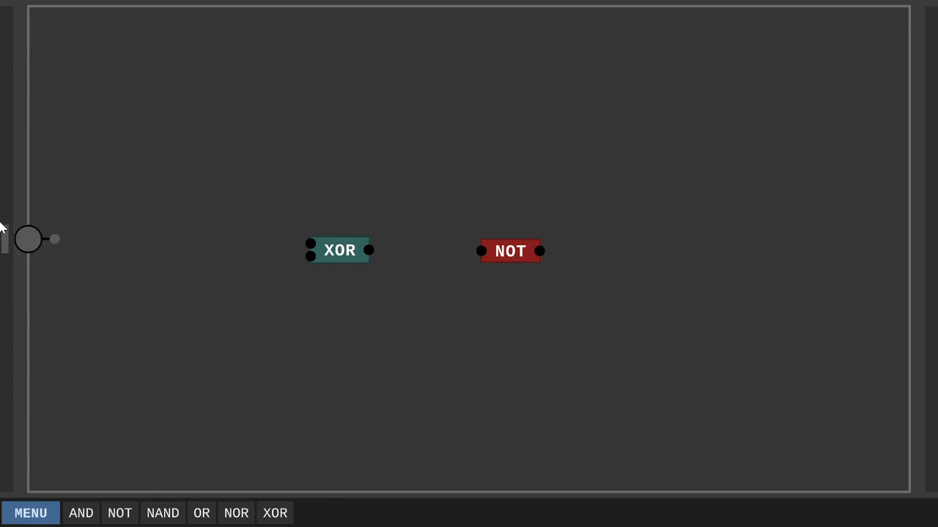
{"action": "left_click", "coordinate": [6, 175]}
{"action": "right_click", "coordinate": [6, 174]}
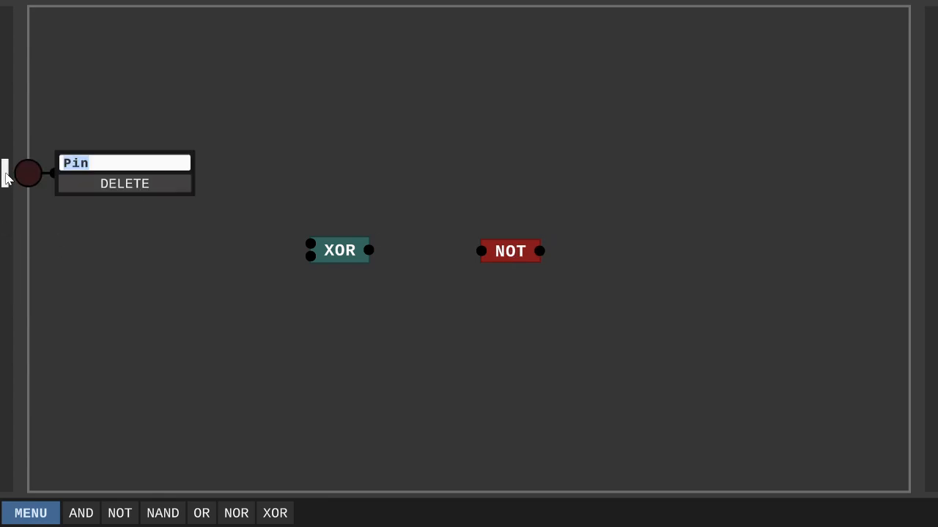
{"action": "left_click", "coordinate": [5, 303]}
- Wire both input pins to the XOR chip and its output through the NOT chip to a new output pin level with the chips
{"action": "left_click_drag", "start_coordinate": [54, 174], "coordinate": [310, 245]}
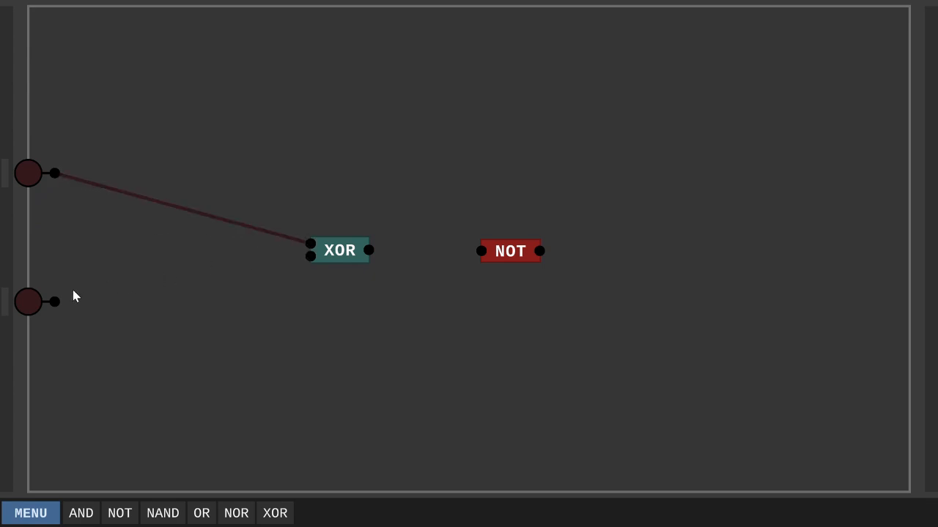
{"action": "left_click_drag", "start_coordinate": [54, 301], "coordinate": [308, 261]}
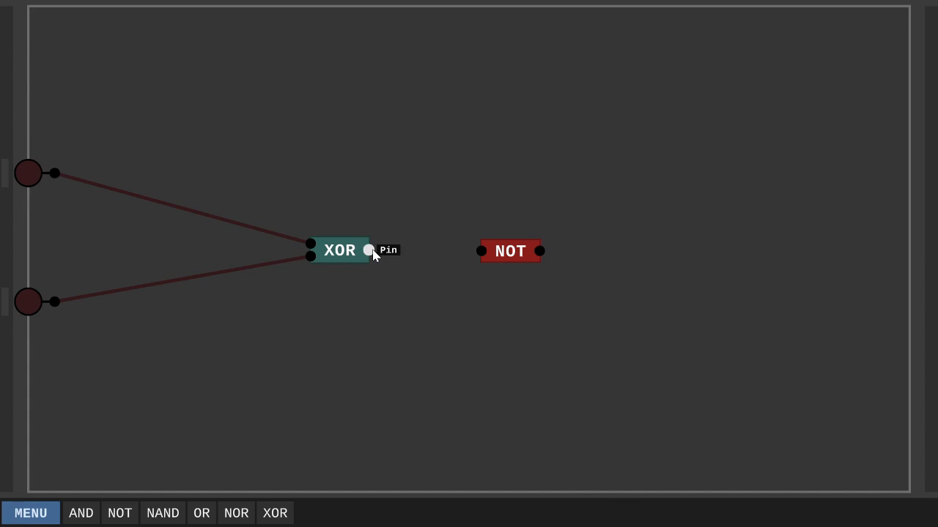
{"action": "left_click_drag", "start_coordinate": [370, 250], "coordinate": [480, 251]}
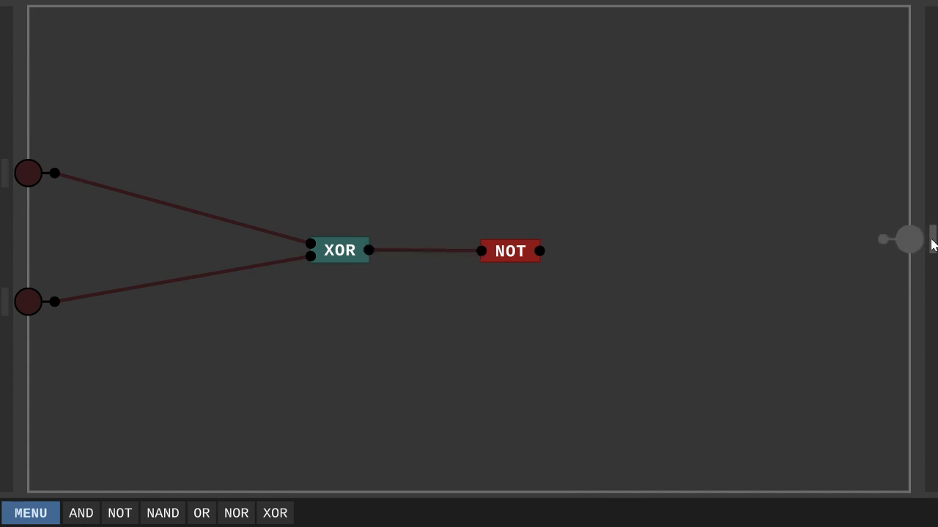
{"action": "left_click", "coordinate": [931, 247]}
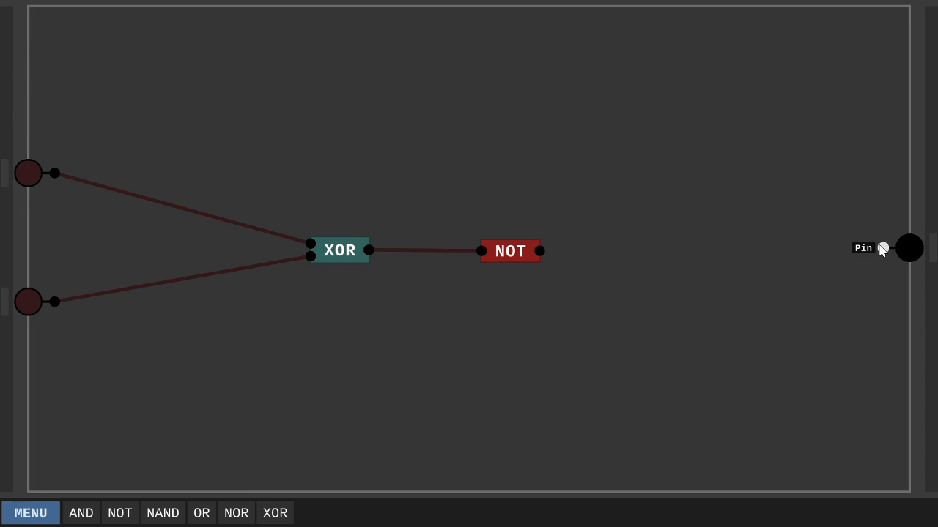
{"action": "left_click_drag", "start_coordinate": [883, 247], "coordinate": [466, 356]}
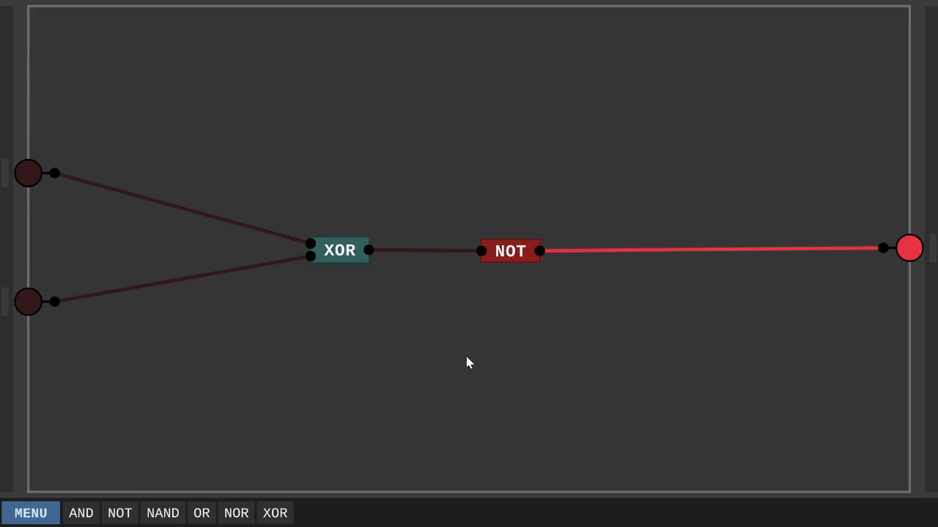
- Save the circuit as a chip named XNOR
{"action": "key", "text": "ctrl+s"}
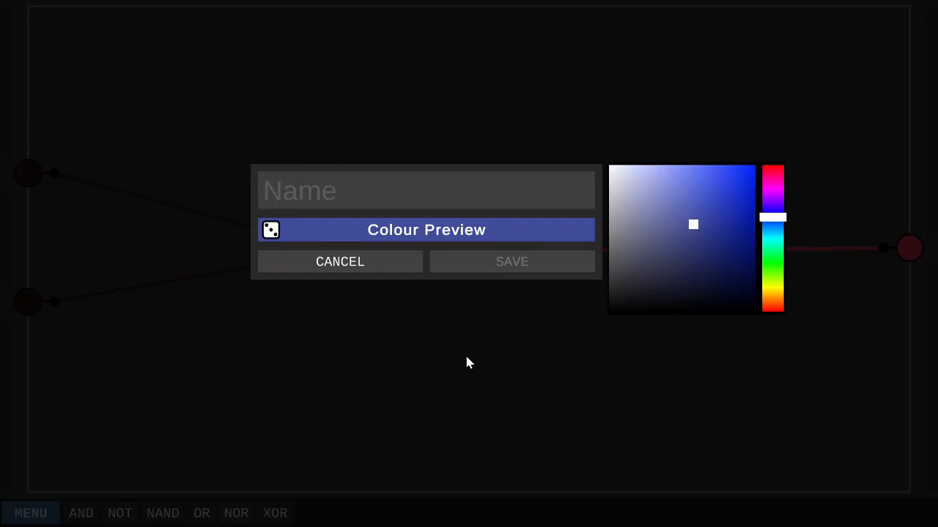
{"action": "type", "text": "XNOR"}
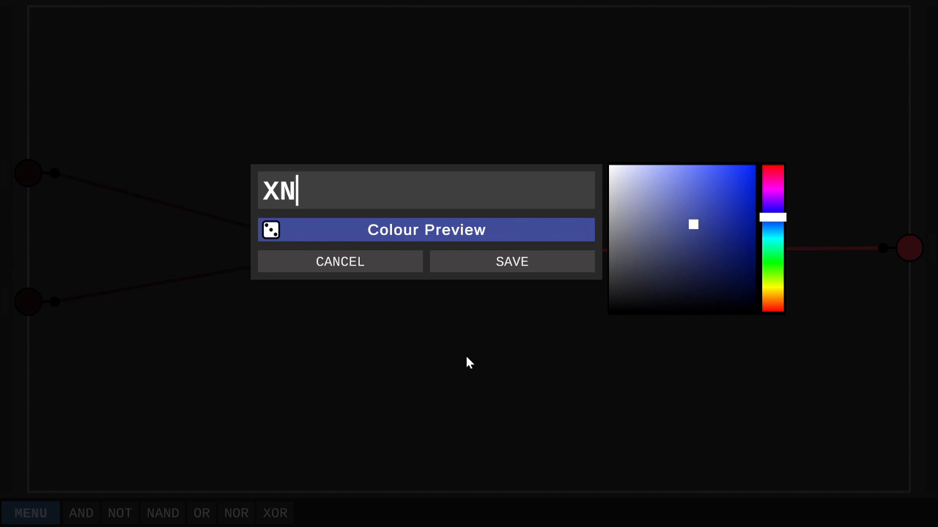
{"action": "left_click", "coordinate": [533, 260]}
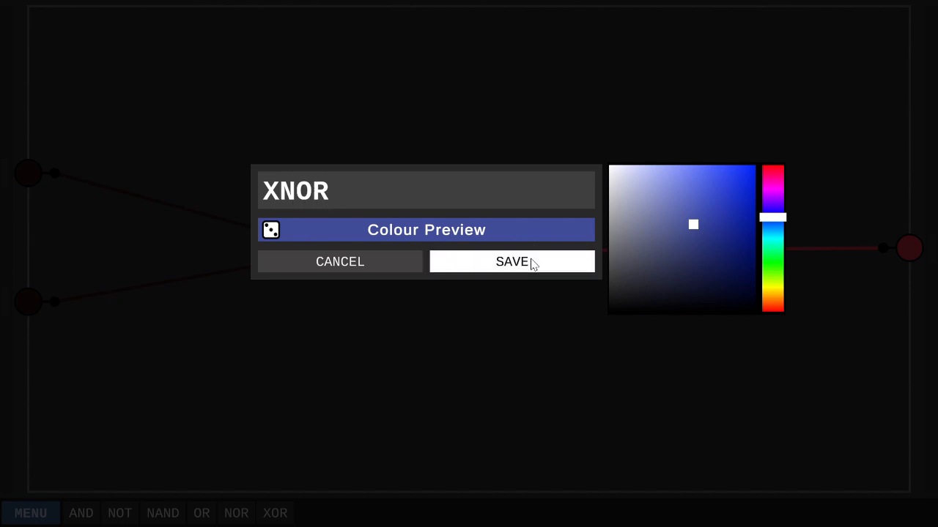
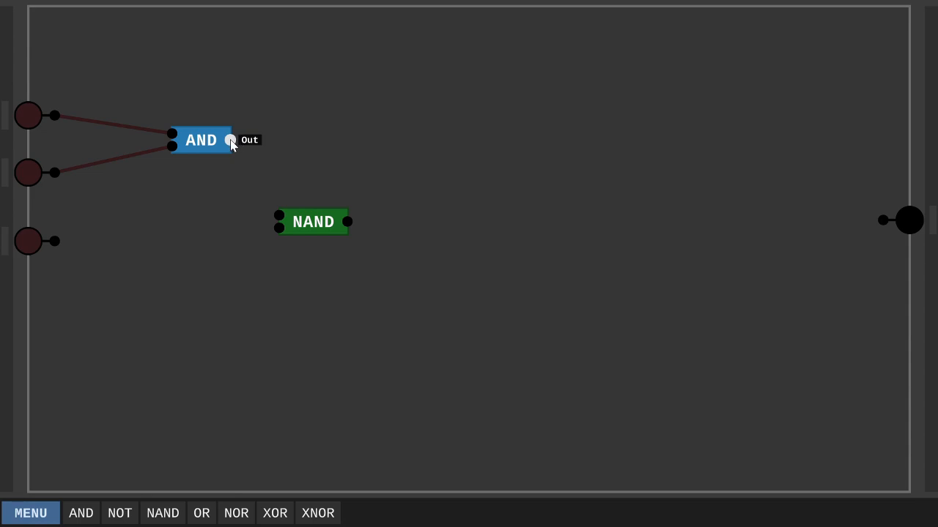
- Wire the AND output and the third input pin to the NAND chip, and the NAND output to the output pin
{"action": "left_click_drag", "start_coordinate": [231, 142], "coordinate": [278, 215]}
{"action": "left_click_drag", "start_coordinate": [55, 242], "coordinate": [273, 315]}
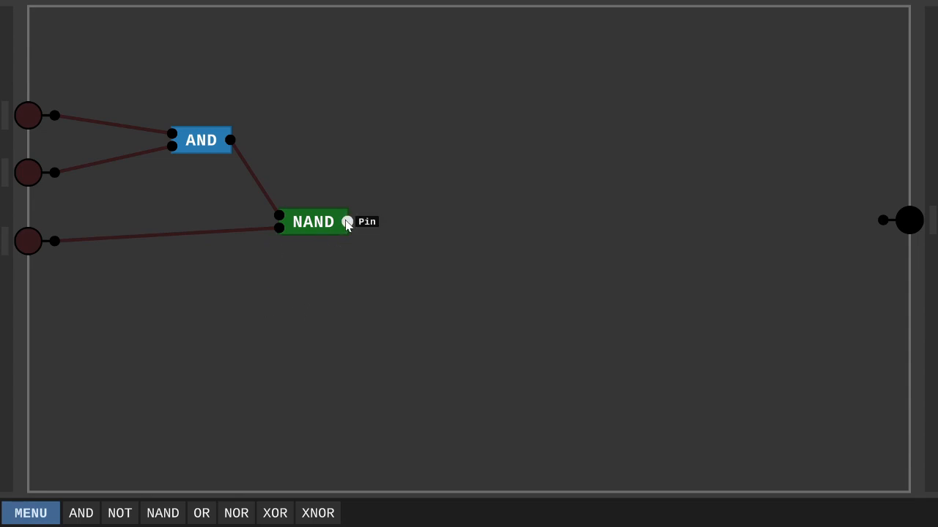
{"action": "left_click_drag", "start_coordinate": [347, 221], "coordinate": [884, 221]}
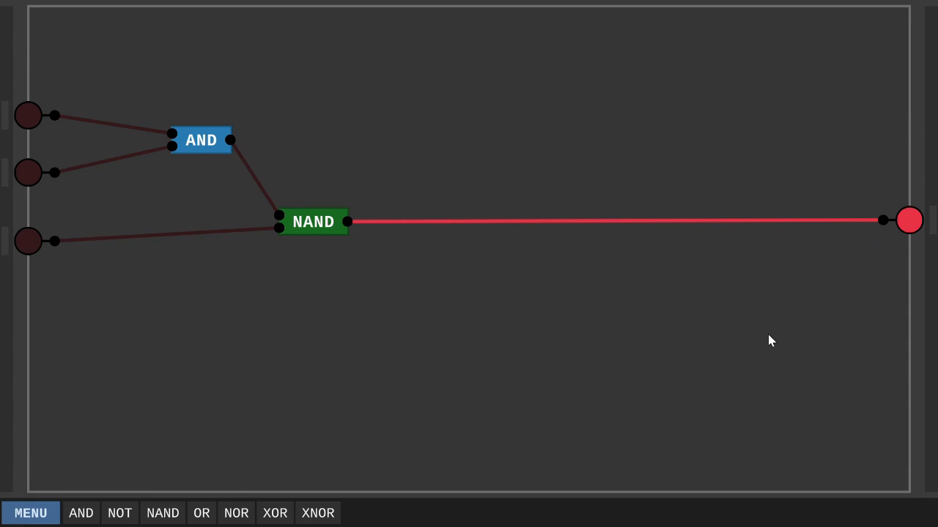
- Test the three-input circuit by toggling each input individually and finally switching all three inputs on
{"action": "left_click", "coordinate": [30, 127]}
{"action": "left_click", "coordinate": [30, 127]}
{"action": "left_click", "coordinate": [24, 170]}
{"action": "left_click", "coordinate": [23, 170]}
{"action": "left_click", "coordinate": [22, 251]}
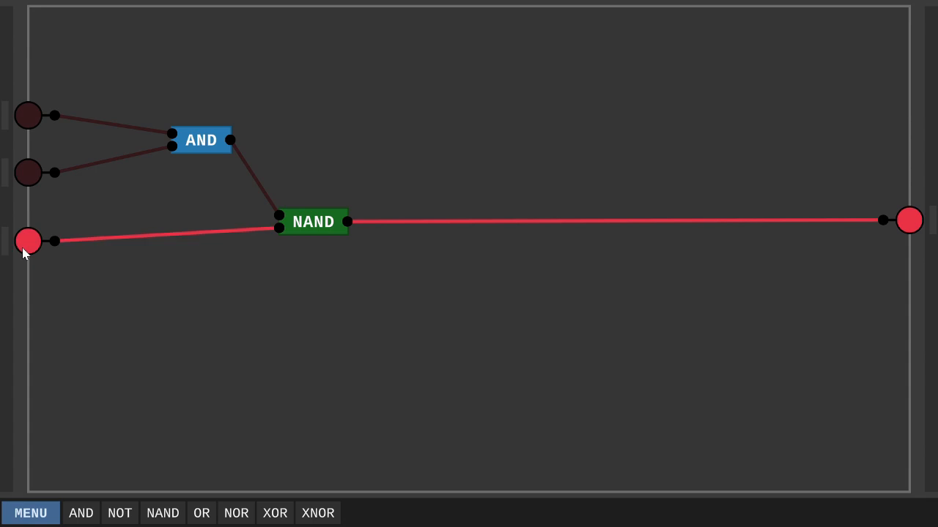
{"action": "left_click", "coordinate": [23, 253]}
{"action": "left_click", "coordinate": [23, 253]}
{"action": "left_click", "coordinate": [31, 183]}
{"action": "left_click", "coordinate": [29, 129]}
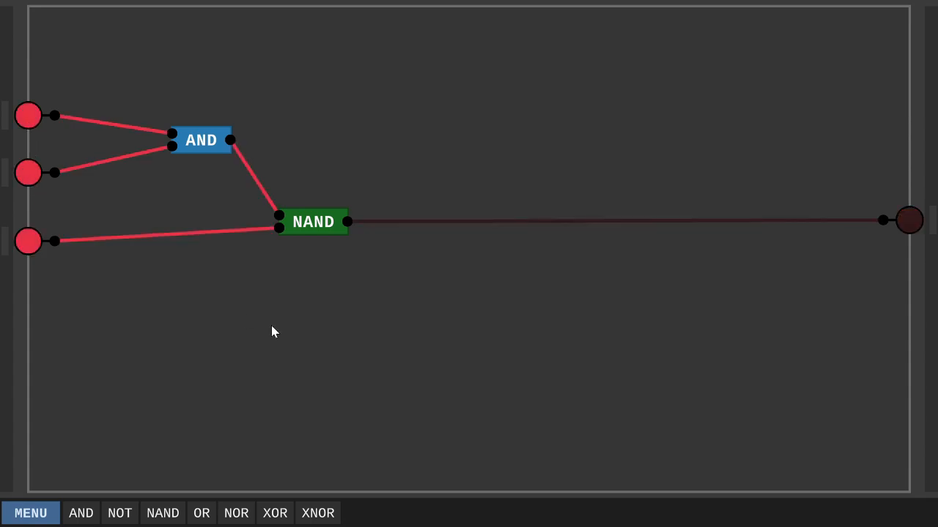
- Save the three-input circuit as a chip named 3NAND and start a new blank chip
{"action": "key", "text": "ctrl+s"}
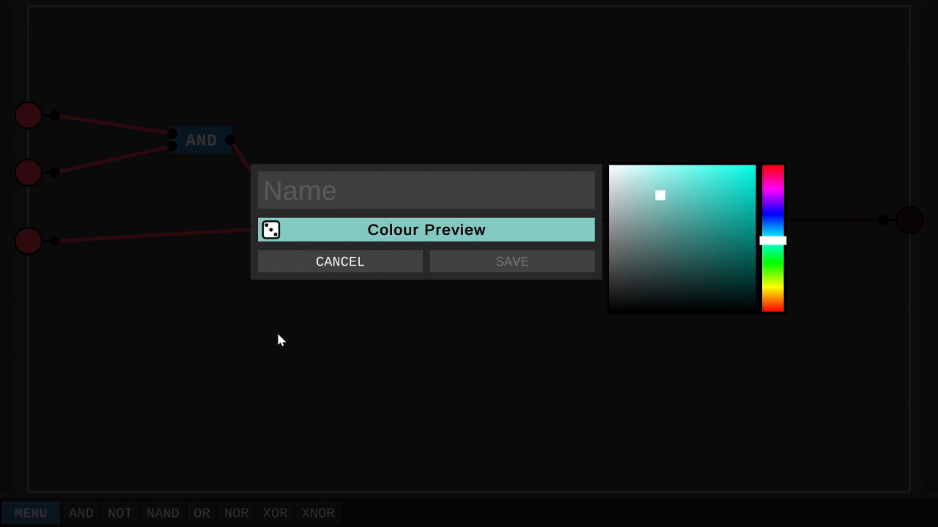
{"action": "type", "text": "3"}
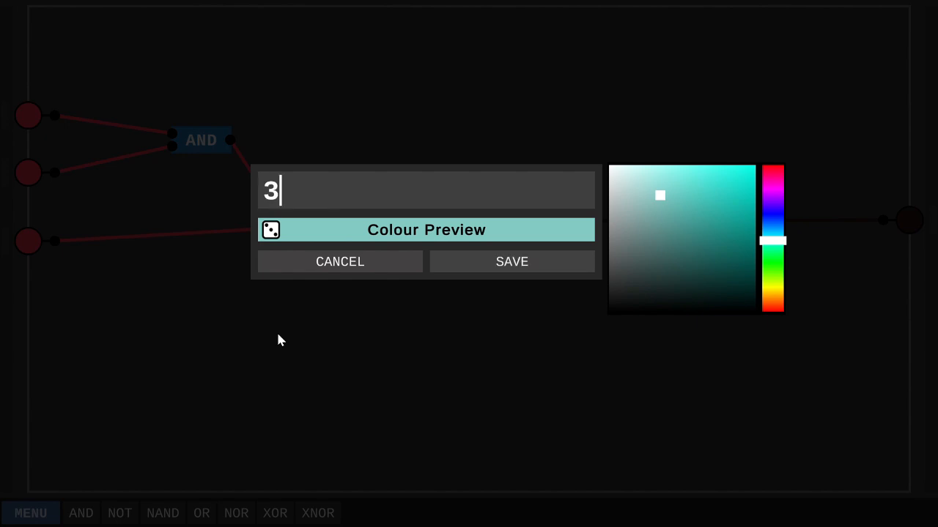
{"action": "type", "text": "NAND"}
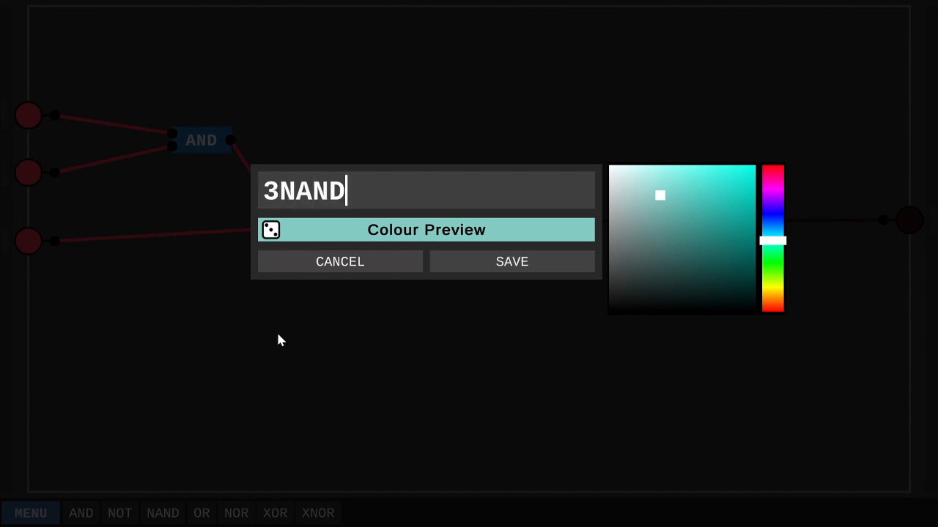
{"action": "left_click", "coordinate": [506, 261]}
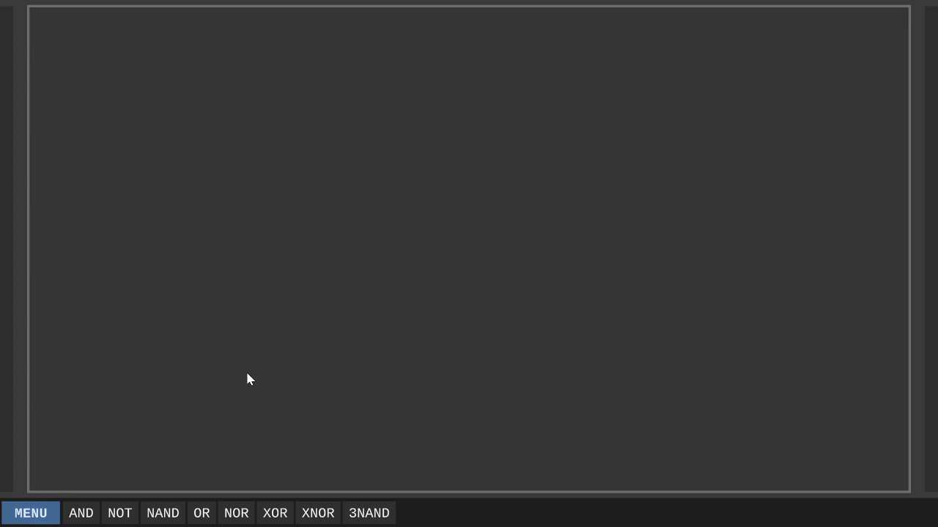
- Add three input pins spaced down the input side and one output pin on the output side of the blank chip
{"action": "left_click", "coordinate": [10, 130]}
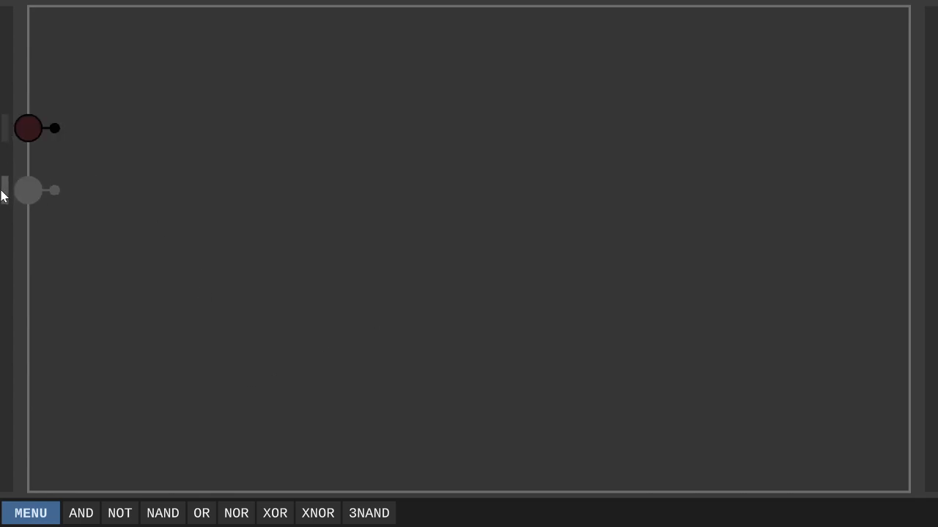
{"action": "left_click", "coordinate": [3, 192]}
{"action": "mouse_move", "coordinate": [3, 193]}
{"action": "left_mouse_down"}
{"action": "mouse_move", "coordinate": [0, 251]}
{"action": "mouse_move", "coordinate": [2, 196]}
{"action": "left_mouse_up"}
{"action": "right_click", "coordinate": [3, 196]}
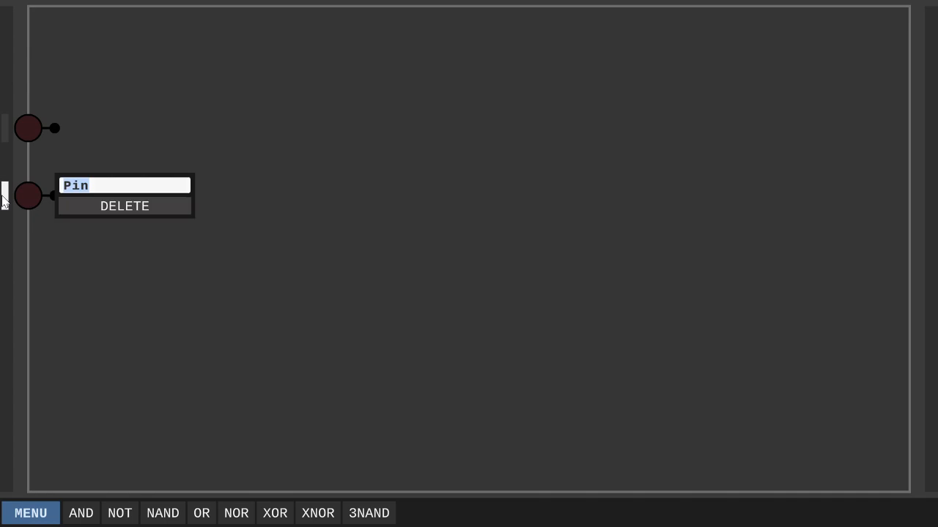
{"action": "left_click", "coordinate": [9, 261]}
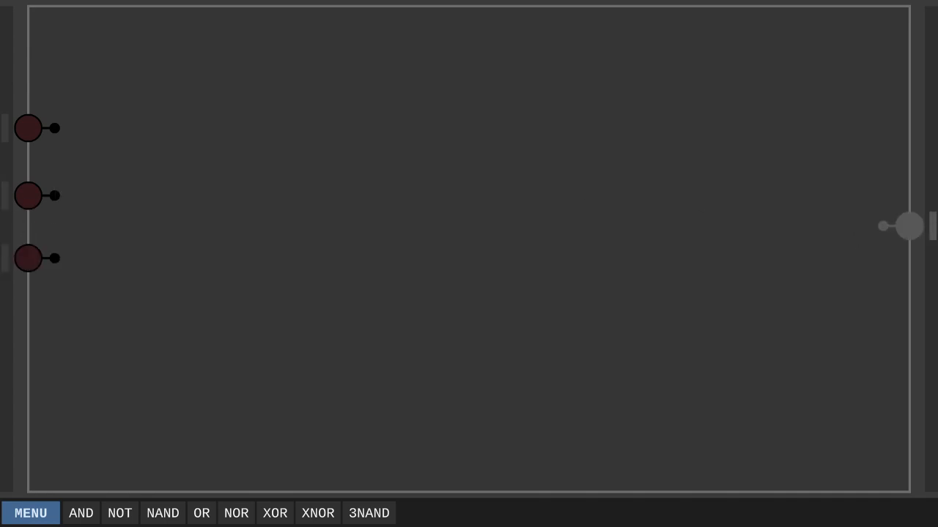
{"action": "left_click", "coordinate": [930, 203]}
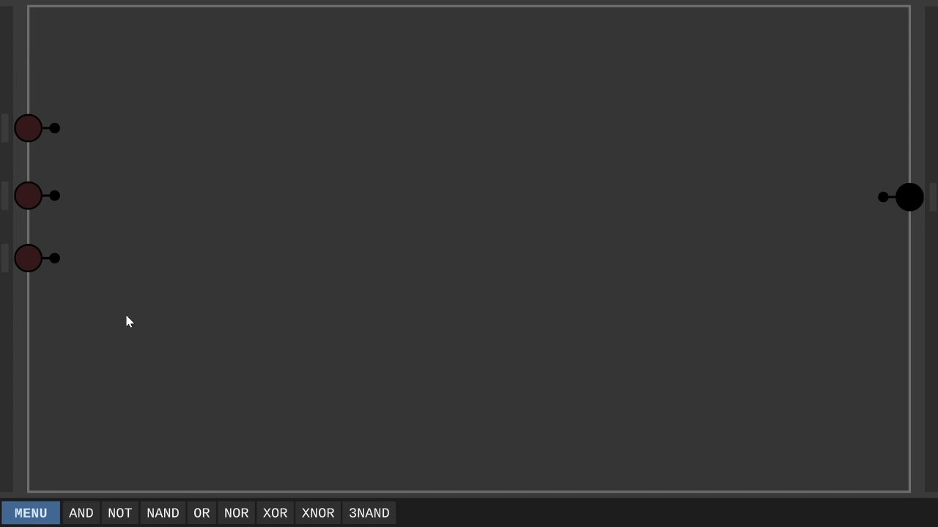
- Place two AND chips, one level between the upper two input pins and the other further along near the third input
{"action": "left_click", "coordinate": [88, 515]}
{"action": "left_click", "coordinate": [95, 512]}
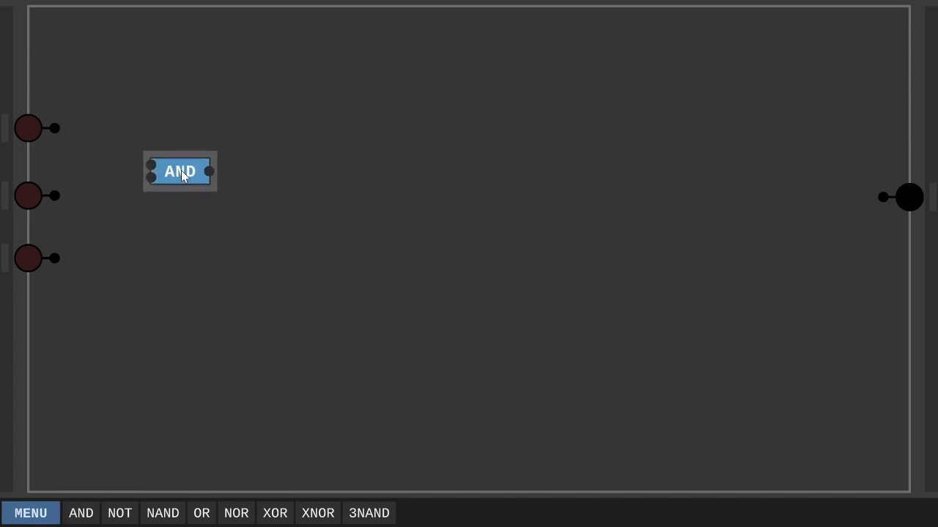
{"action": "left_click", "coordinate": [183, 163]}
{"action": "left_click", "coordinate": [81, 513]}
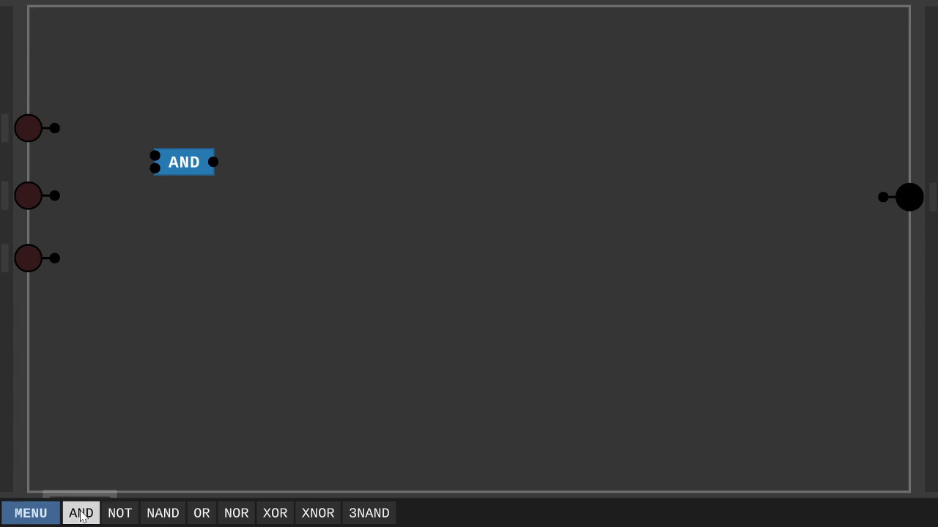
{"action": "left_click", "coordinate": [269, 238]}
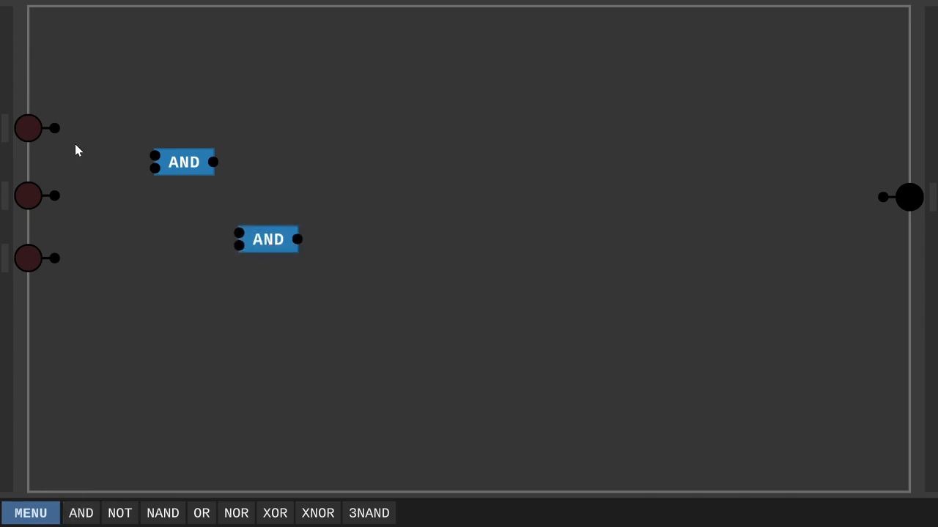
- Wire the first two inputs to the first AND, its output and the third input to the second AND, and that to the realigned output pin
{"action": "left_click_drag", "start_coordinate": [56, 130], "coordinate": [154, 174]}
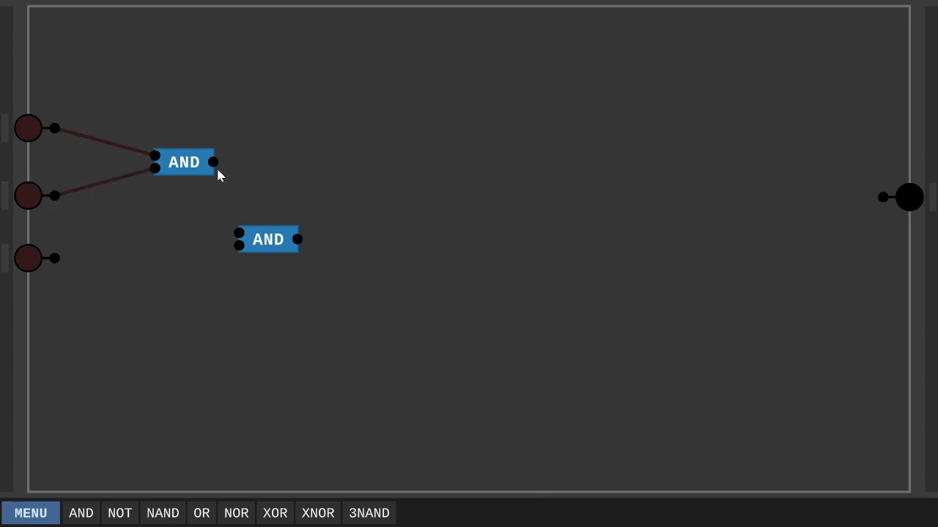
{"action": "left_click_drag", "start_coordinate": [213, 162], "coordinate": [240, 233]}
{"action": "left_click_drag", "start_coordinate": [55, 262], "coordinate": [261, 323]}
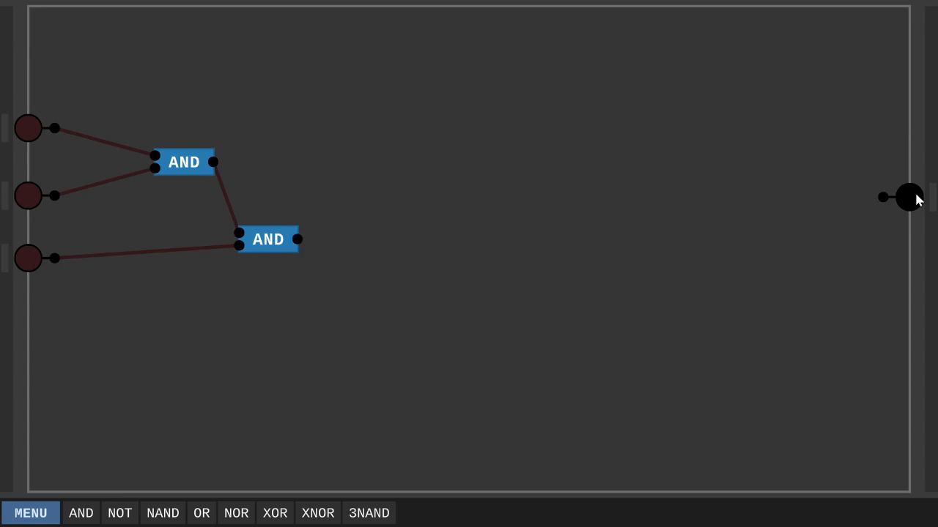
{"action": "left_click_drag", "start_coordinate": [933, 196], "coordinate": [932, 238]}
{"action": "left_click_drag", "start_coordinate": [857, 178], "coordinate": [298, 242]}
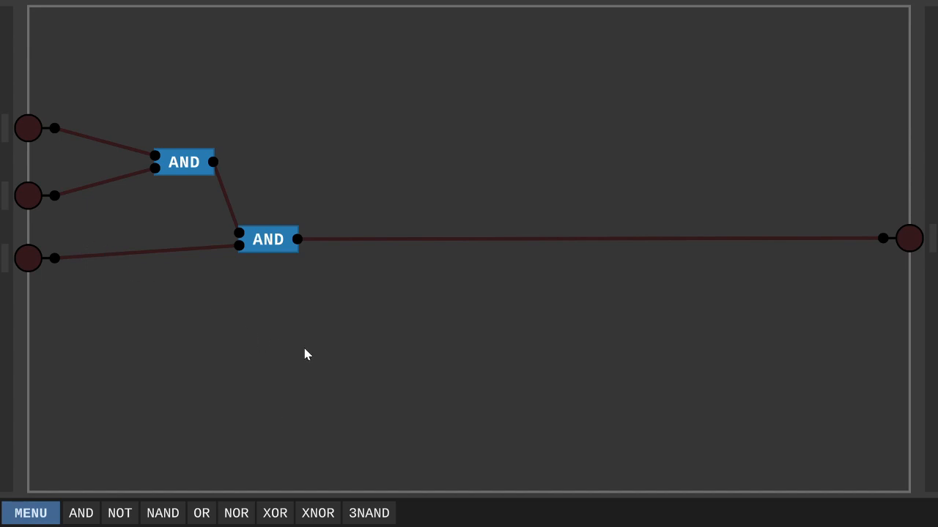
- Save the three-input AND circuit as a chip named 3AND
{"action": "key", "text": "ctrl+s"}
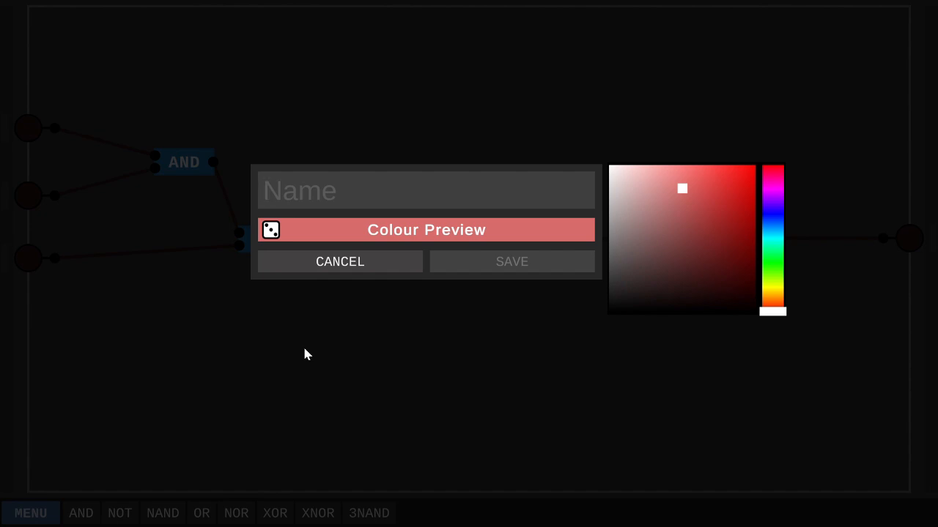
{"action": "type", "text": "3AND"}
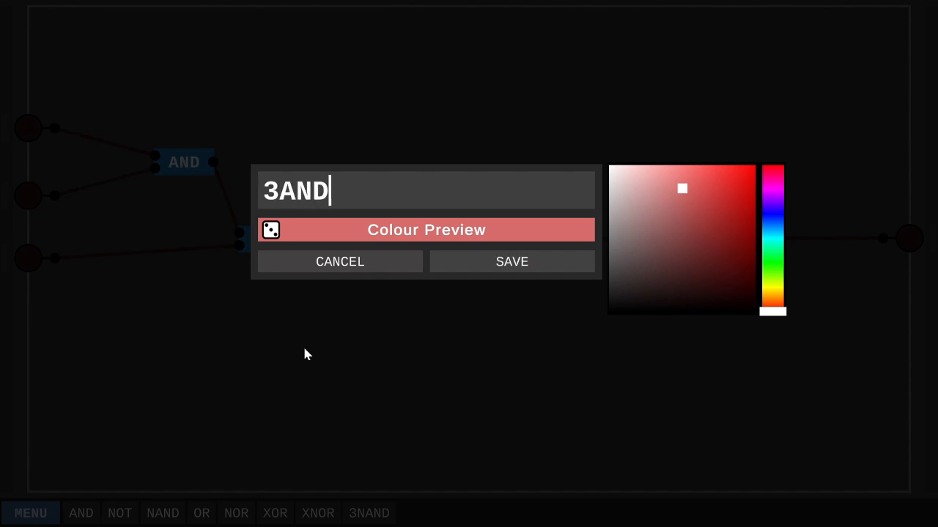
{"action": "left_click", "coordinate": [482, 268]}
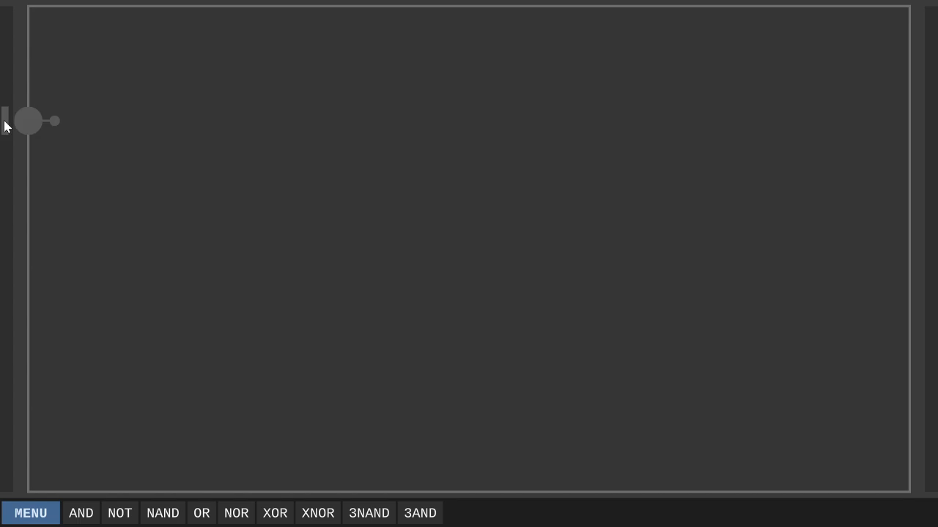
- Add four input pins, moving the second closer to the first, and one output pin to the new blank chip
{"action": "left_click", "coordinate": [4, 121]}
{"action": "left_click", "coordinate": [2, 213]}
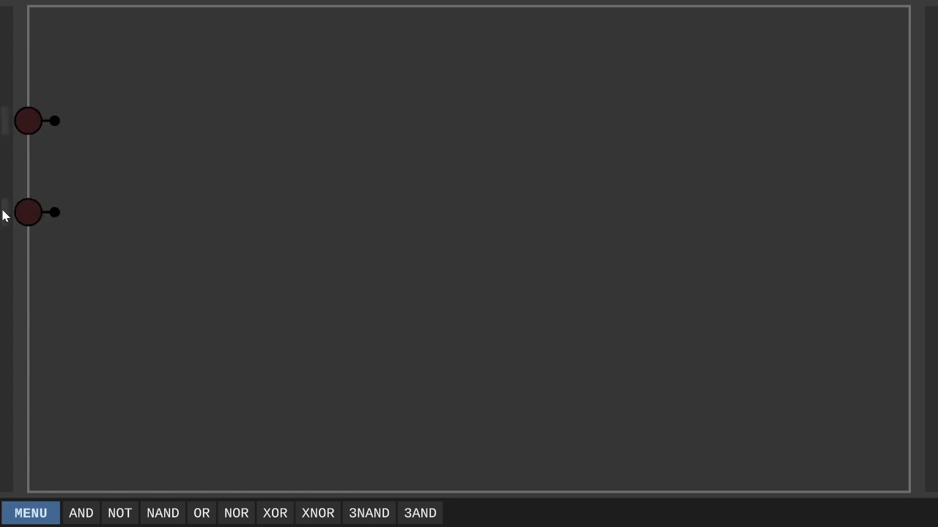
{"action": "left_click_drag", "start_coordinate": [2, 213], "coordinate": [4, 186]}
{"action": "right_click", "coordinate": [3, 188]}
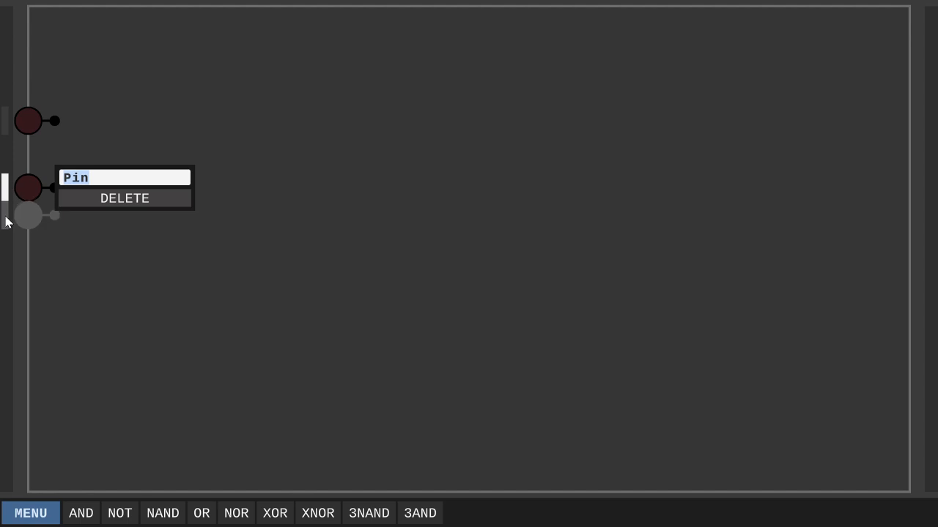
{"action": "left_click", "coordinate": [4, 255]}
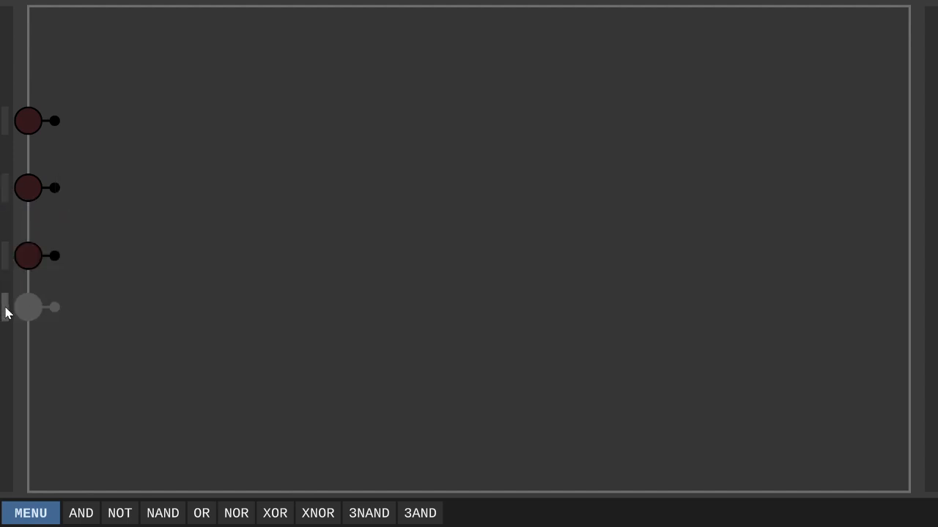
{"action": "left_click", "coordinate": [4, 307]}
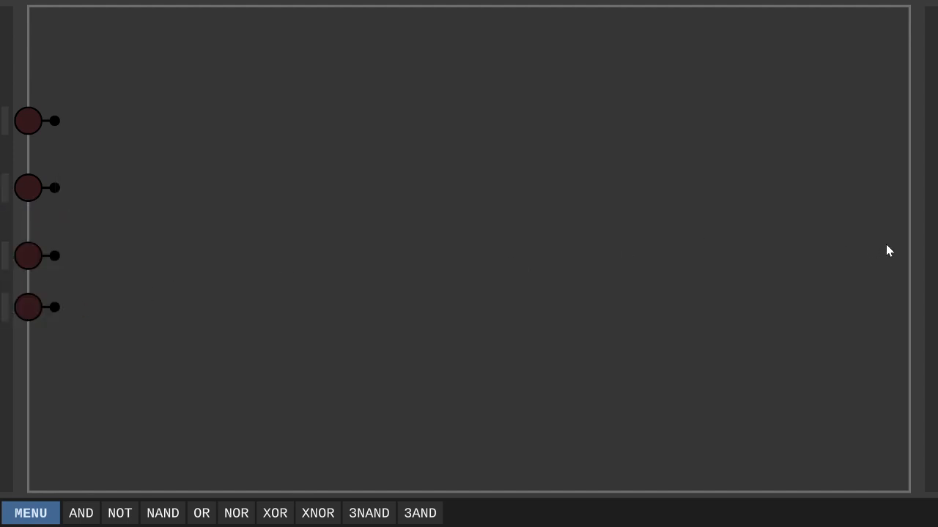
{"action": "left_click", "coordinate": [932, 235]}
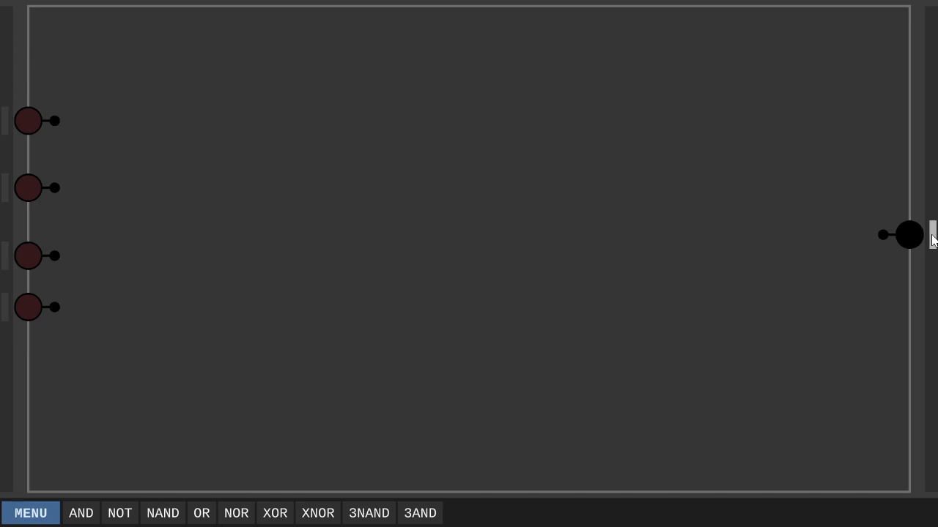
- Place a 3AND chip beside the second input pin and an AND chip further along and slightly lower
{"action": "left_click", "coordinate": [419, 517]}
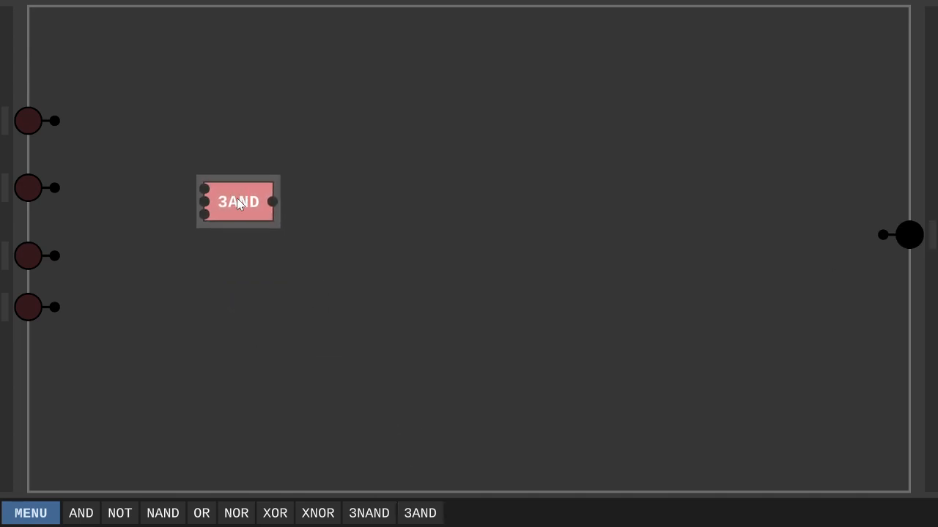
{"action": "left_click", "coordinate": [235, 188]}
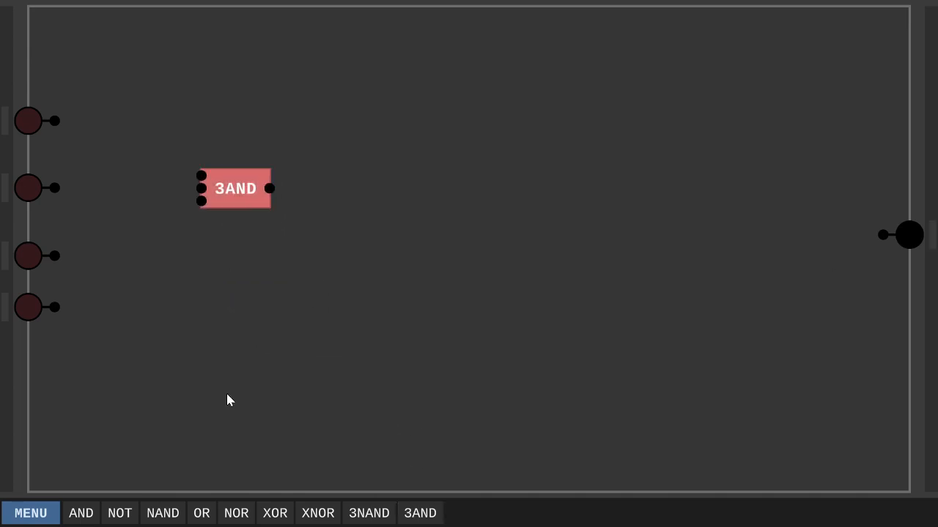
{"action": "left_click", "coordinate": [85, 514]}
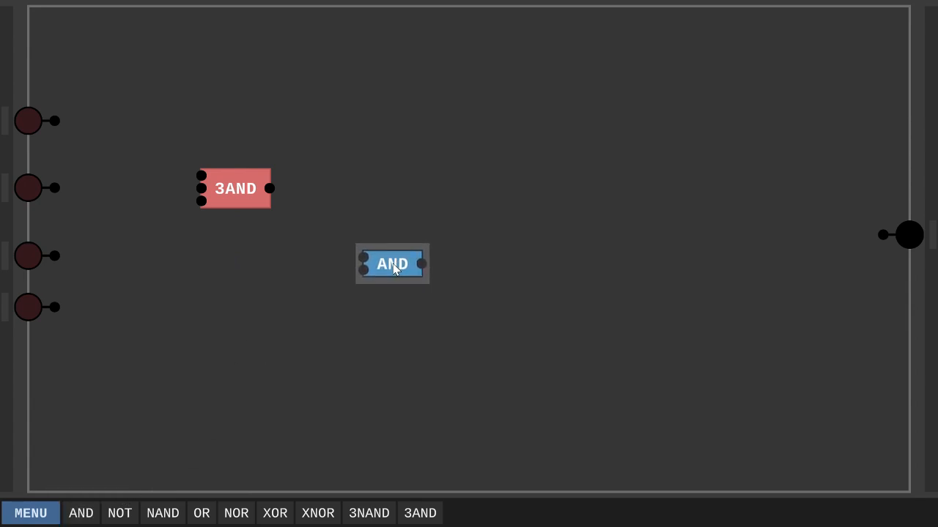
{"action": "left_click", "coordinate": [397, 261]}
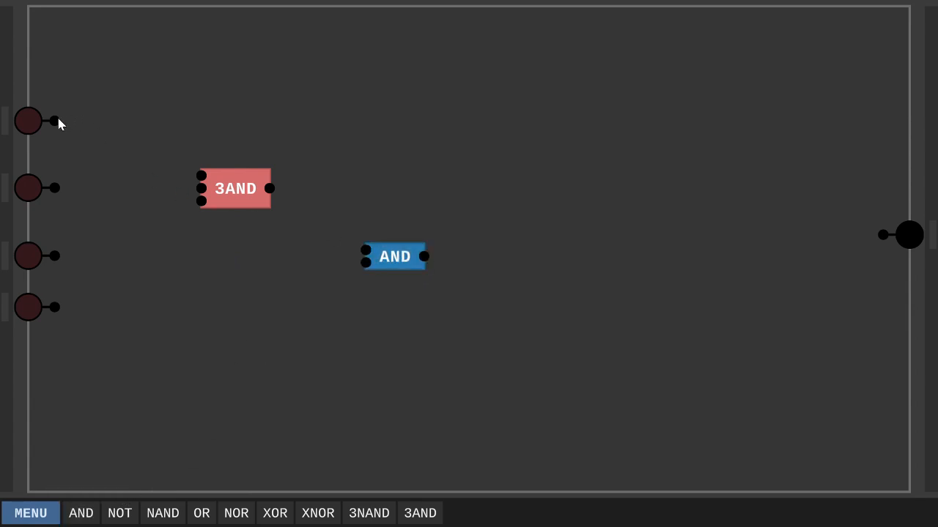
- Wire the first three inputs to the 3AND chip, its output and the fourth input to the AND chip, and the AND output to the output pin
{"action": "left_click_drag", "start_coordinate": [54, 120], "coordinate": [202, 177]}
{"action": "left_click_drag", "start_coordinate": [55, 188], "coordinate": [201, 188]}
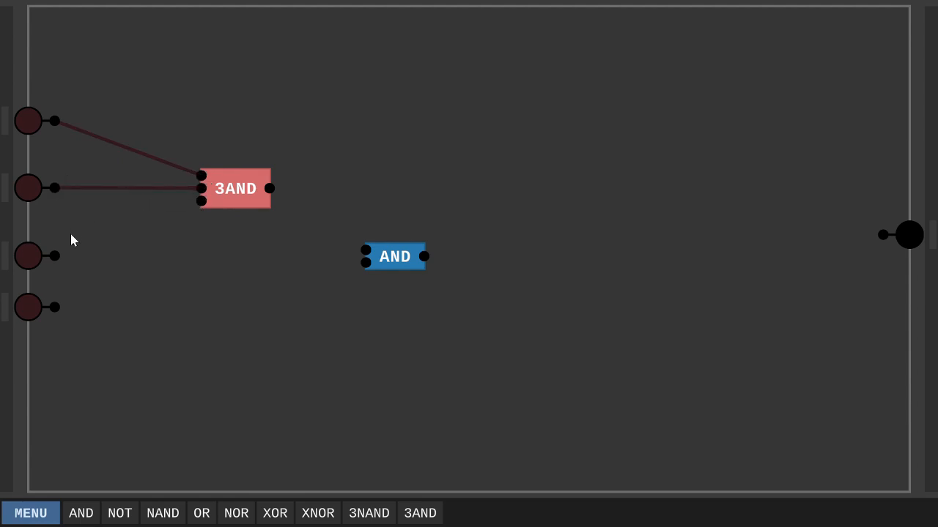
{"action": "left_click_drag", "start_coordinate": [55, 255], "coordinate": [109, 280]}
{"action": "left_click_drag", "start_coordinate": [282, 196], "coordinate": [366, 250]}
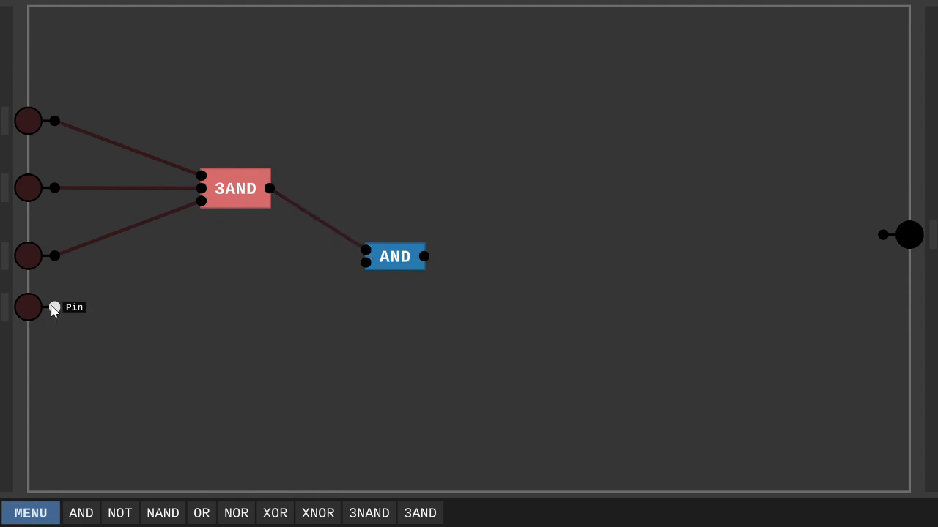
{"action": "left_click_drag", "start_coordinate": [55, 308], "coordinate": [366, 262]}
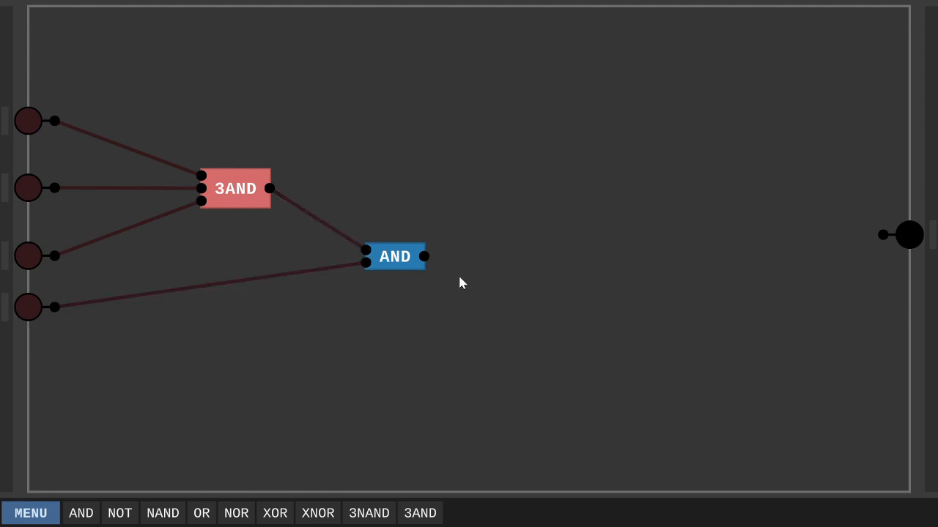
{"action": "left_click_drag", "start_coordinate": [425, 257], "coordinate": [882, 235]}
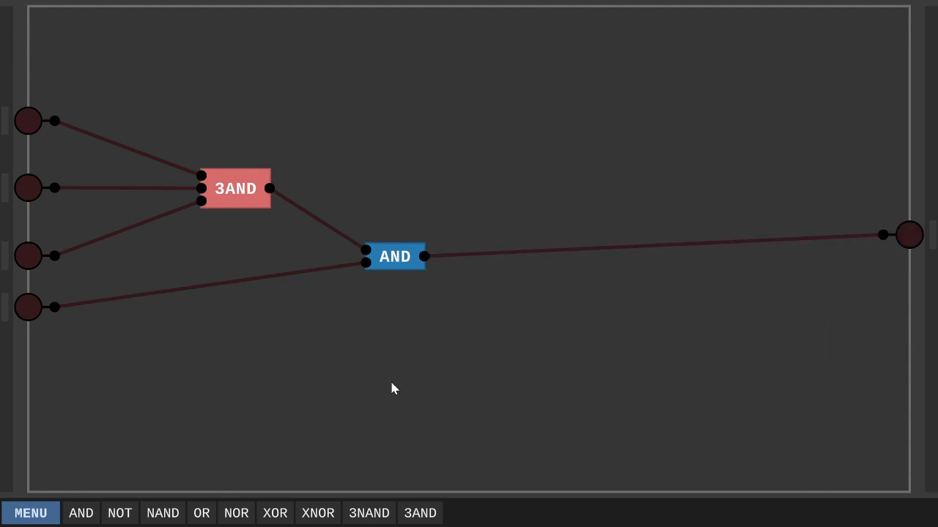
- Save the four-input AND circuit as a chip named 4AND
{"action": "key", "text": "ctrl+s"}
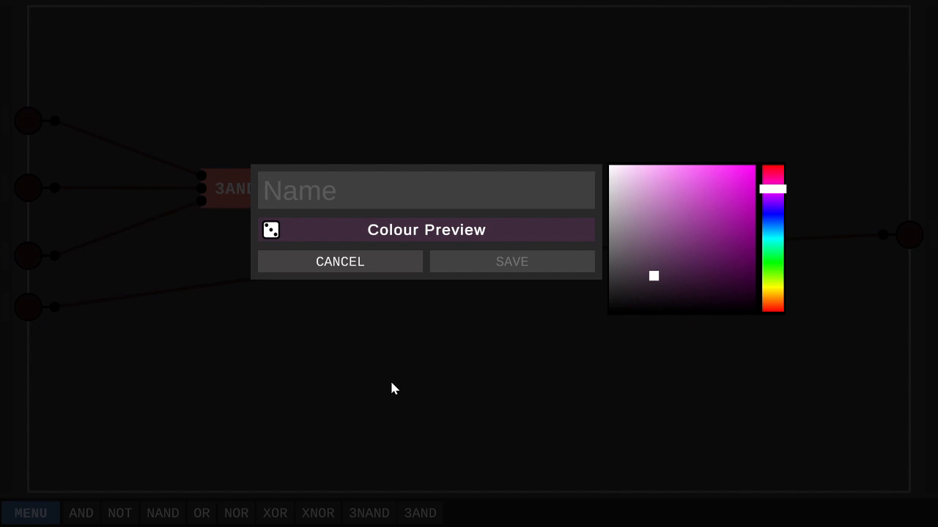
{"action": "type", "text": "4AND"}
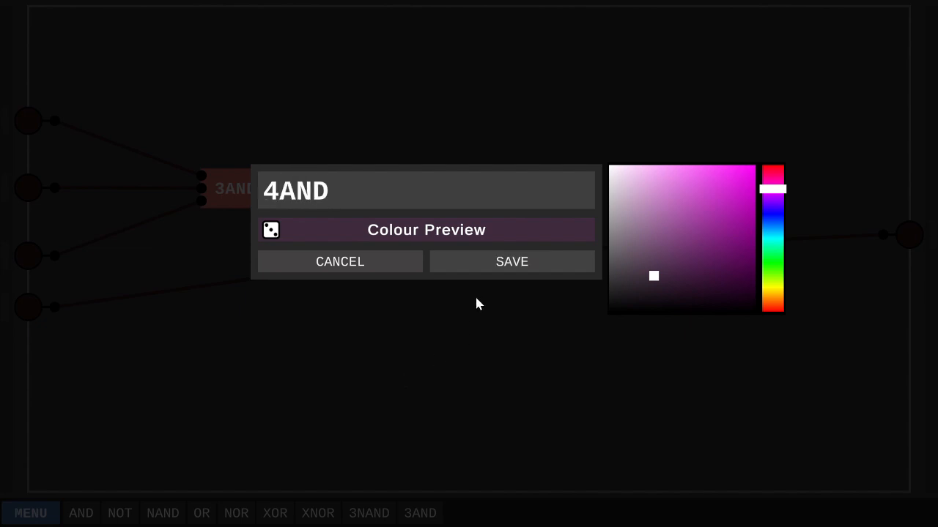
{"action": "left_click", "coordinate": [485, 260]}
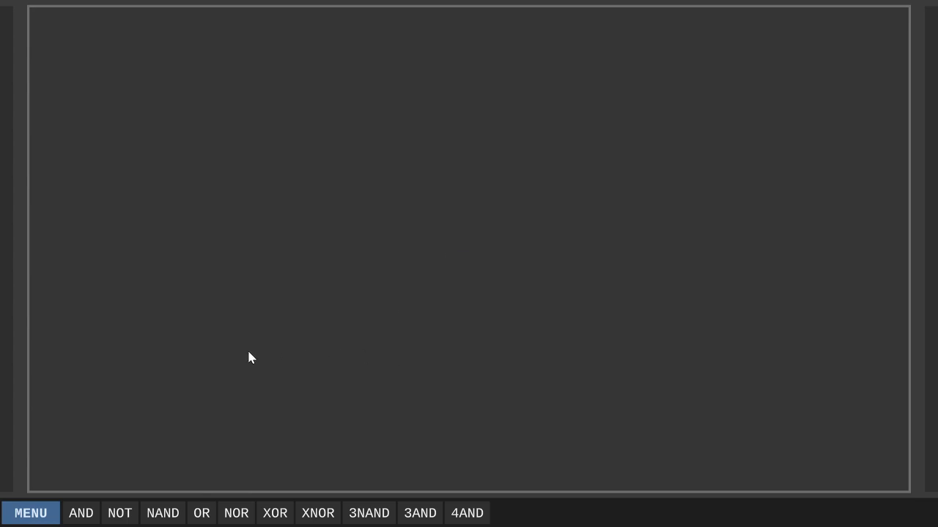
- Add three evenly spaced input pins to the new blank chip
{"action": "left_click", "coordinate": [7, 139]}
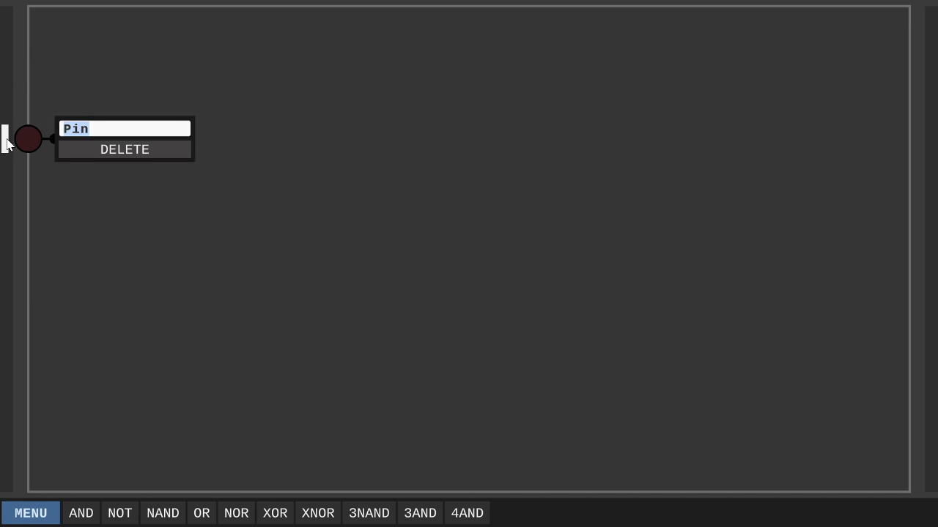
{"action": "left_click", "coordinate": [4, 199]}
{"action": "left_click", "coordinate": [10, 263]}
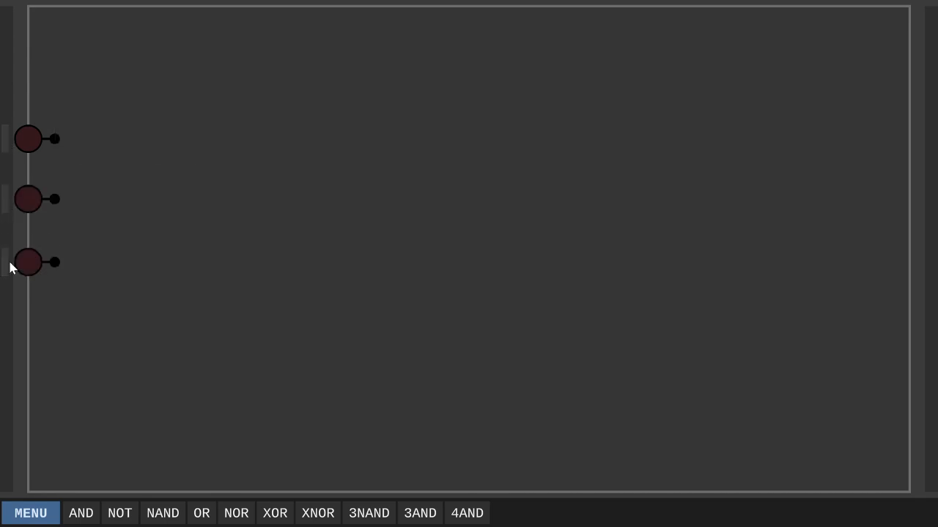
- Place two OR chips, the second further along and lower than the first, and add an output pin level with the second
{"action": "left_click", "coordinate": [201, 512]}
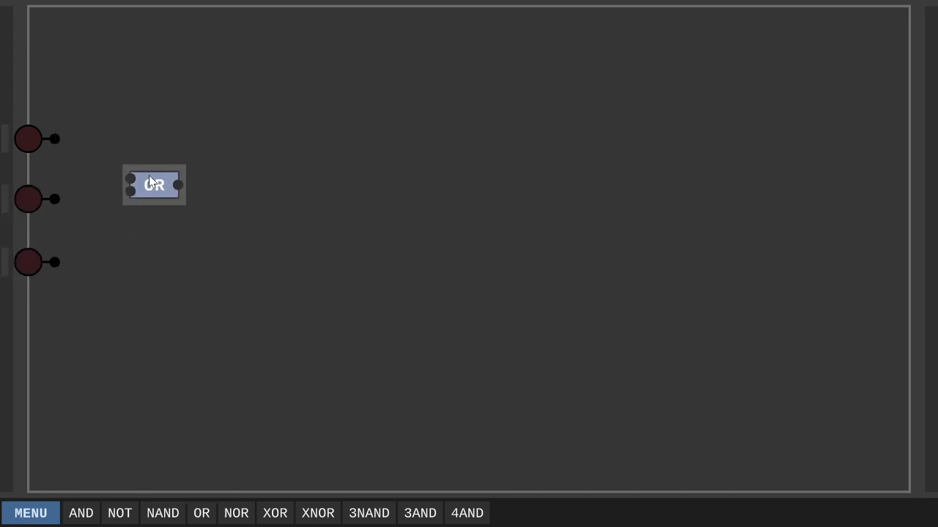
{"action": "left_click", "coordinate": [166, 174]}
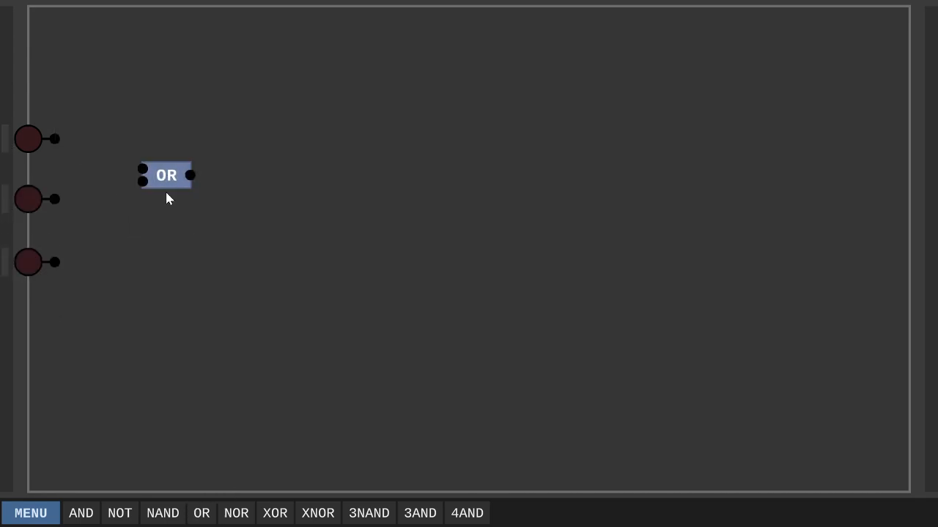
{"action": "left_click", "coordinate": [202, 513]}
{"action": "left_click", "coordinate": [300, 251]}
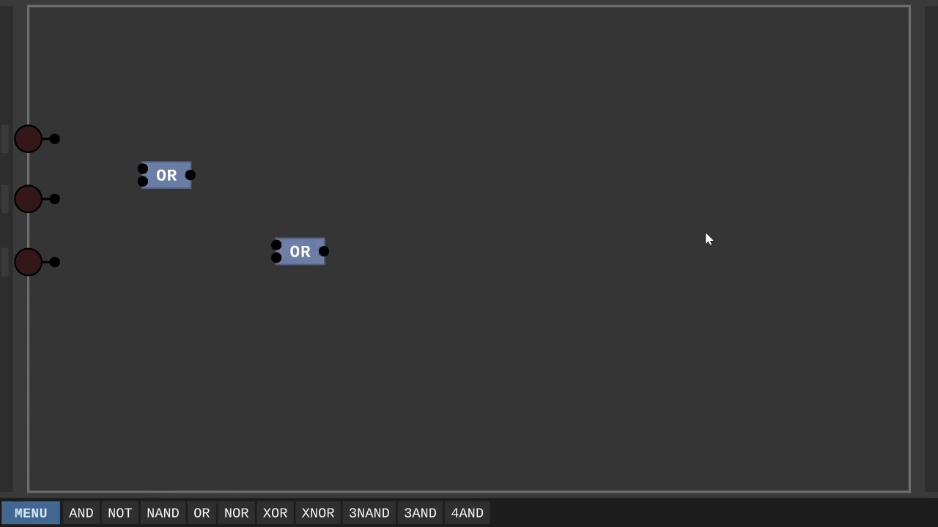
{"action": "left_click", "coordinate": [929, 248]}
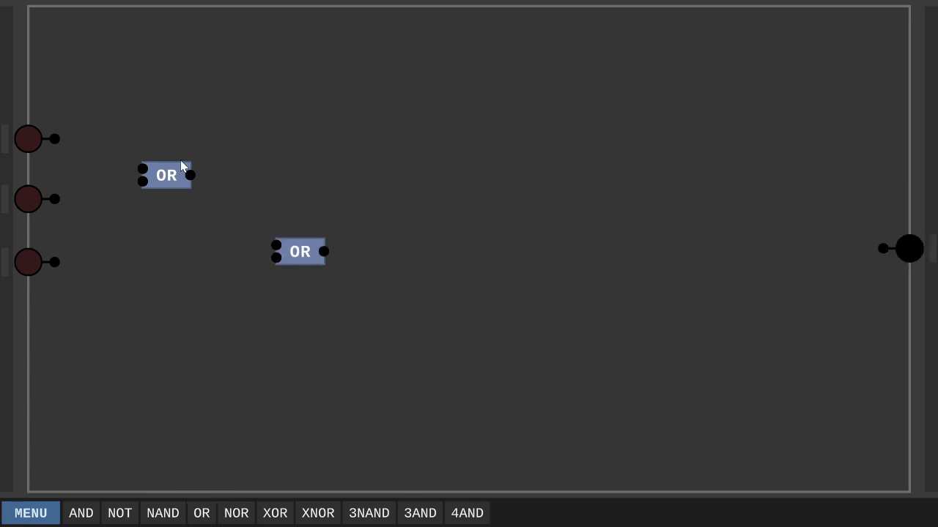
- Wire the first two inputs to the first OR chip, its output and the third input to the second OR, and that OR to the output pin
{"action": "mouse_move", "coordinate": [54, 139]}
{"action": "left_mouse_down"}
{"action": "mouse_move", "coordinate": [125, 178]}
{"action": "mouse_move", "coordinate": [143, 169]}
{"action": "left_mouse_up"}
{"action": "left_click_drag", "start_coordinate": [57, 199], "coordinate": [113, 263]}
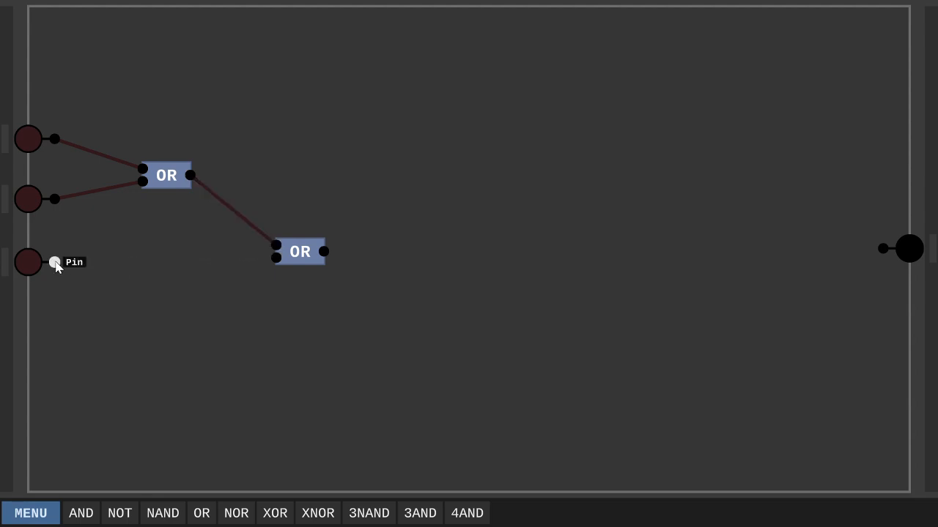
{"action": "left_click_drag", "start_coordinate": [54, 261], "coordinate": [881, 248]}
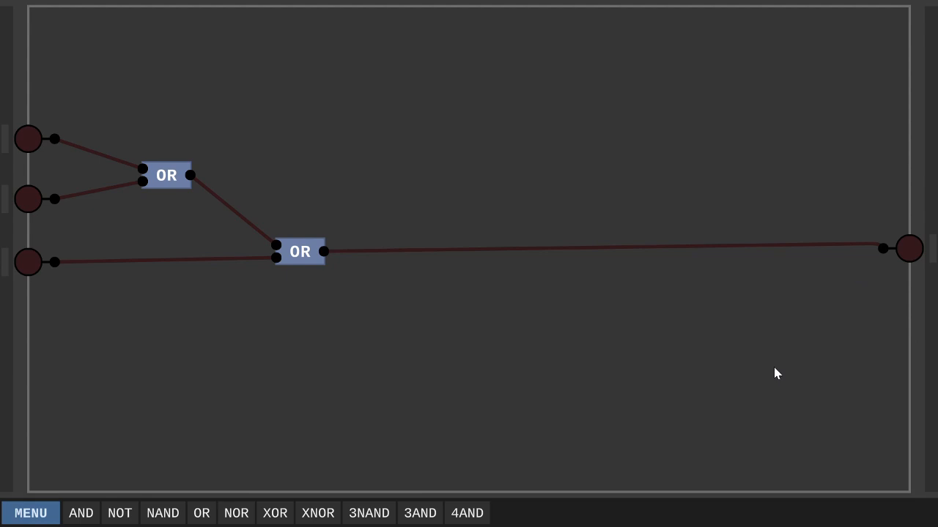
- Save the three-input OR circuit as a chip named 3OR
{"action": "key", "text": "ctrl+s"}
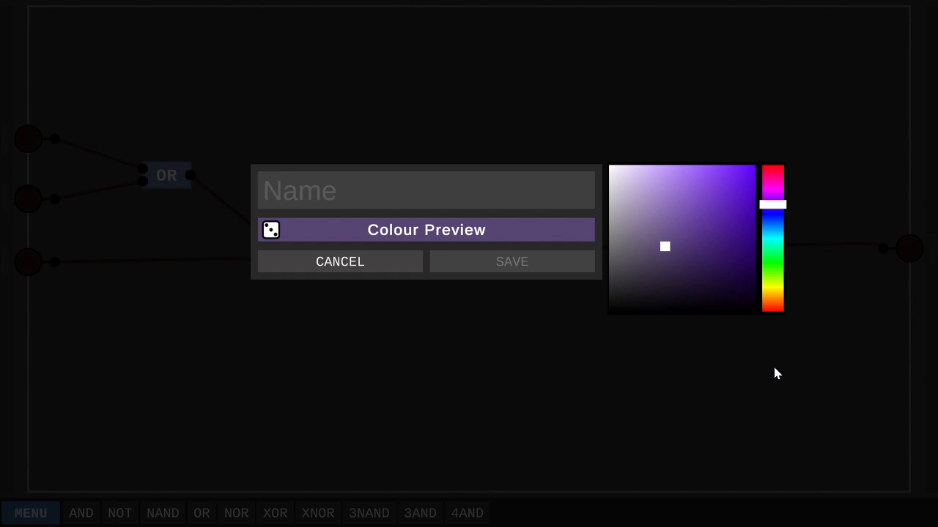
{"action": "type", "text": "30"}
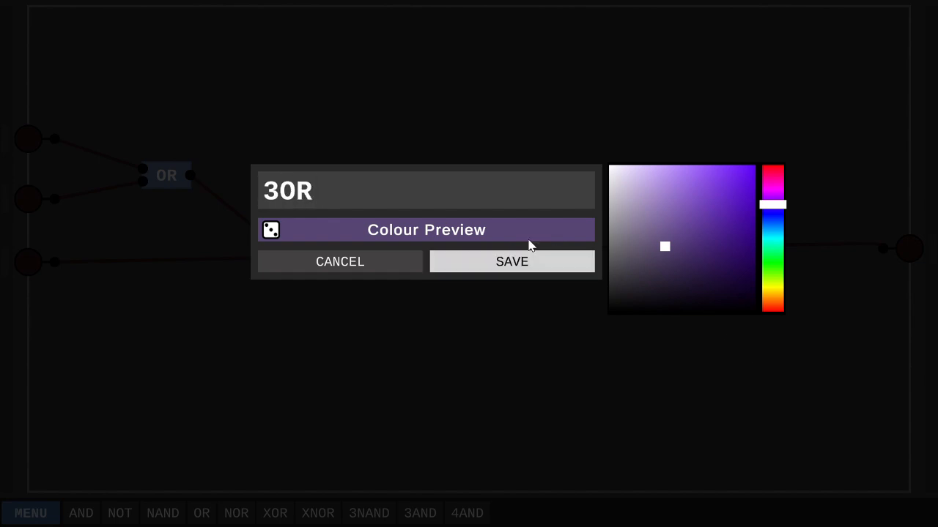
{"action": "left_click", "coordinate": [517, 262]}
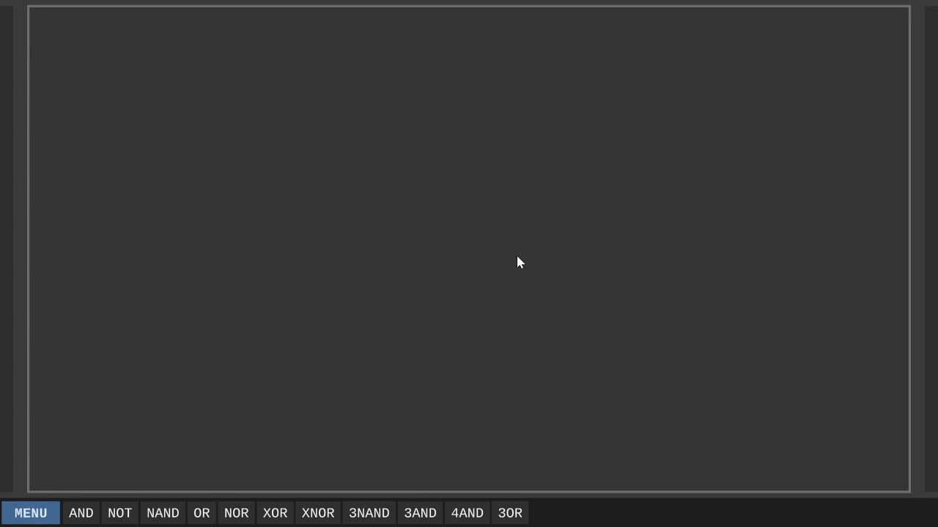
- Add four input pins to the new blank chip, spaced one below another
{"action": "left_click", "coordinate": [6, 137]}
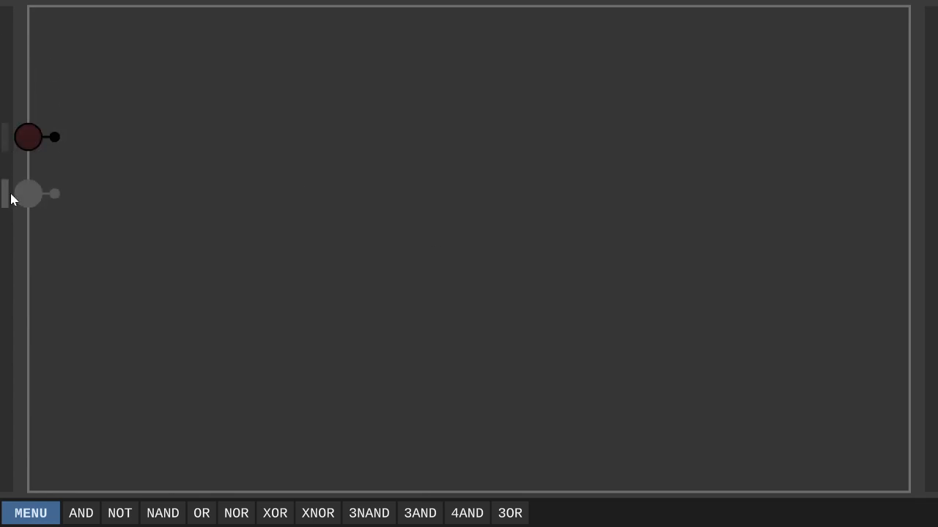
{"action": "mouse_move", "coordinate": [10, 200]}
{"action": "left_mouse_down"}
{"action": "mouse_move", "coordinate": [11, 247]}
{"action": "mouse_move", "coordinate": [3, 198]}
{"action": "mouse_move", "coordinate": [9, 212]}
{"action": "left_mouse_up"}
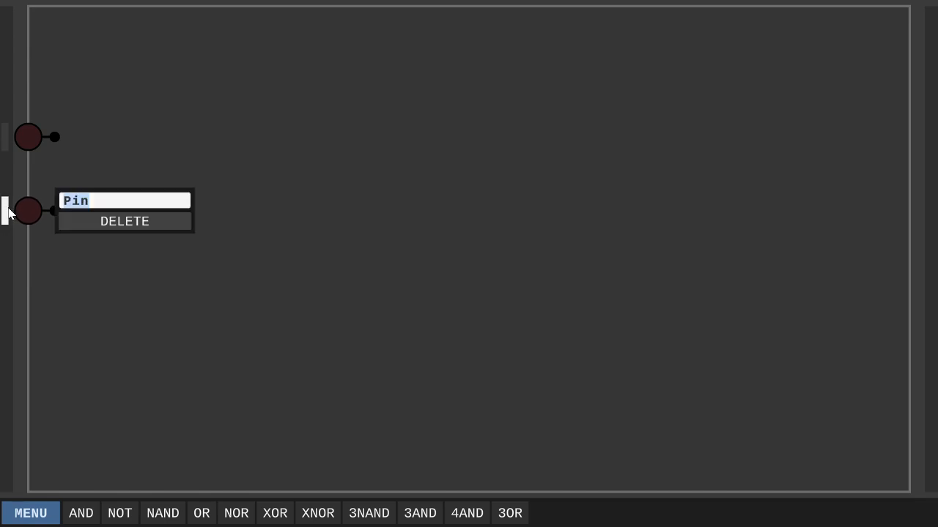
{"action": "left_click", "coordinate": [7, 260]}
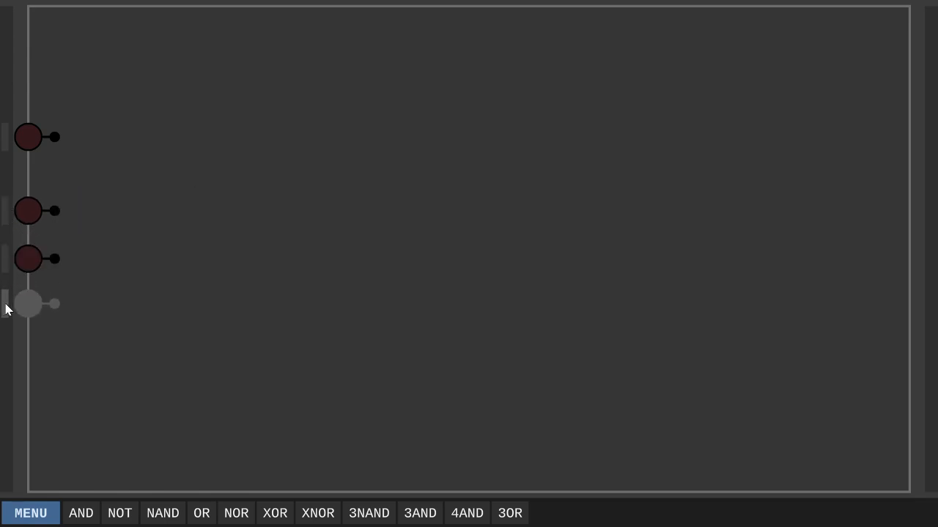
{"action": "left_click", "coordinate": [6, 308]}
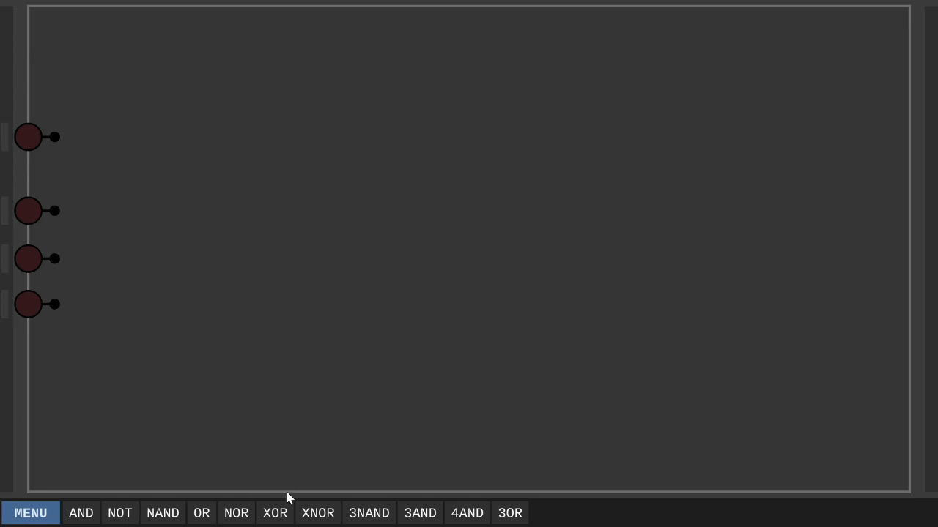
- Place a 3OR chip near the inputs and an OR chip further along and lower, and add an output pin about level with the OR
{"action": "left_click_drag", "start_coordinate": [510, 513], "coordinate": [189, 202]}
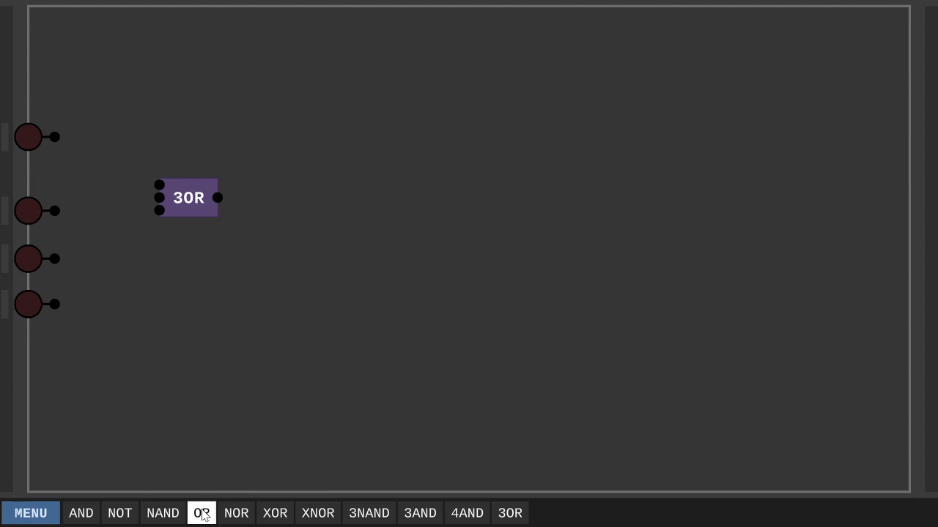
{"action": "left_click_drag", "start_coordinate": [201, 514], "coordinate": [325, 283]}
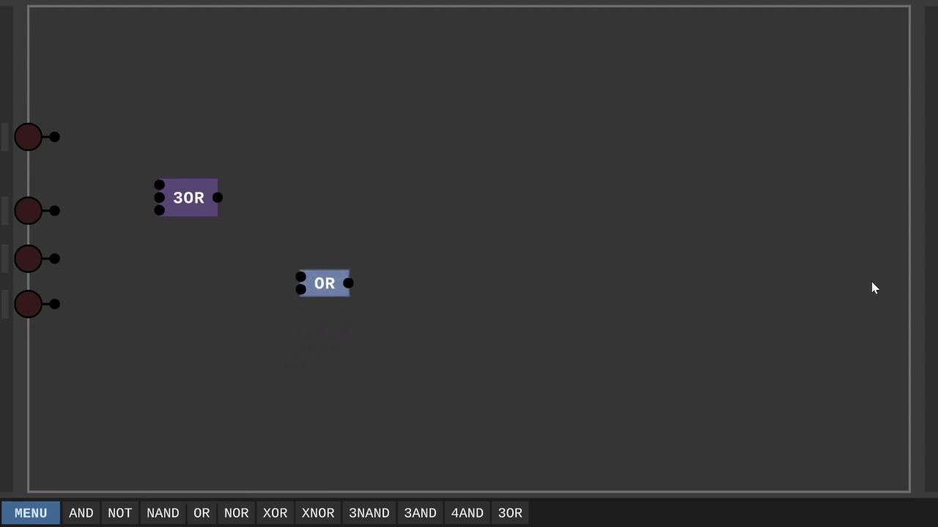
{"action": "left_click", "coordinate": [927, 278]}
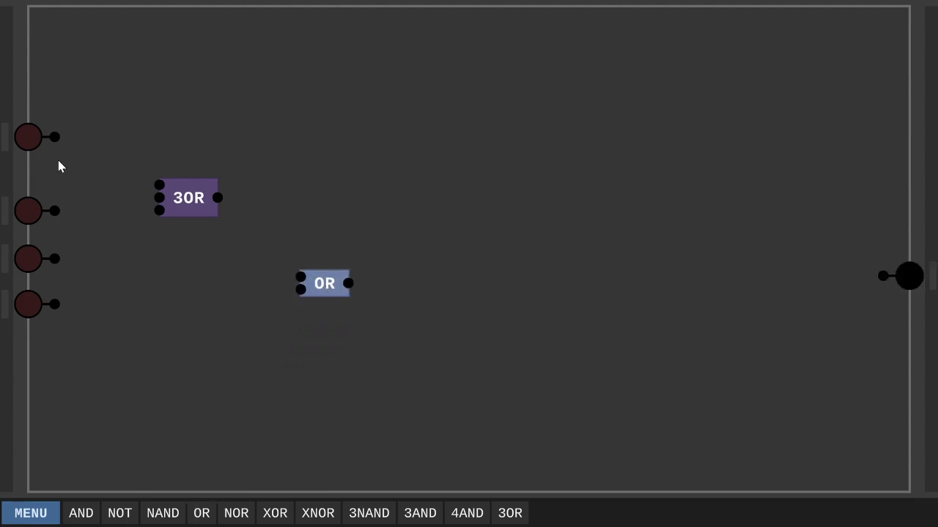
- Wire the first three inputs to the 3OR chip, its output and the fourth input to the OR chip, and the OR output to the output pin
{"action": "left_click_drag", "start_coordinate": [54, 136], "coordinate": [159, 186]}
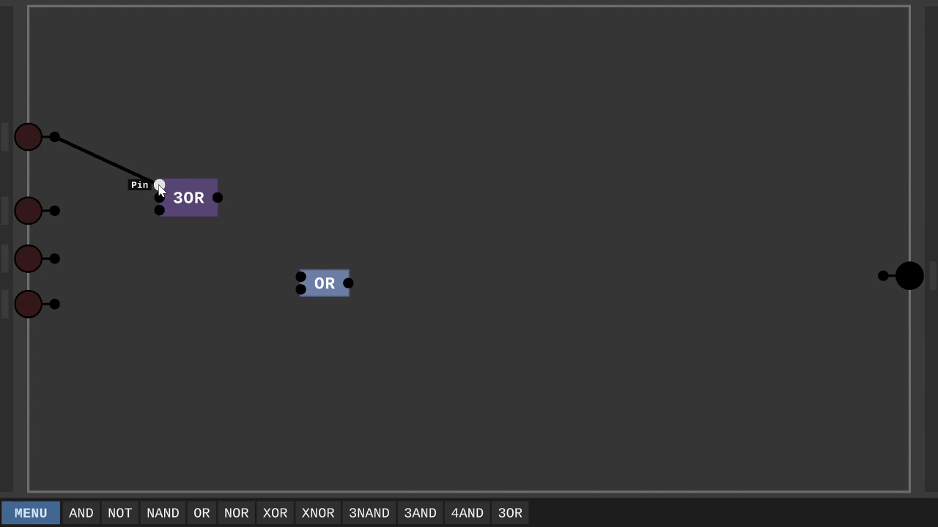
{"action": "left_click_drag", "start_coordinate": [54, 210], "coordinate": [159, 198]}
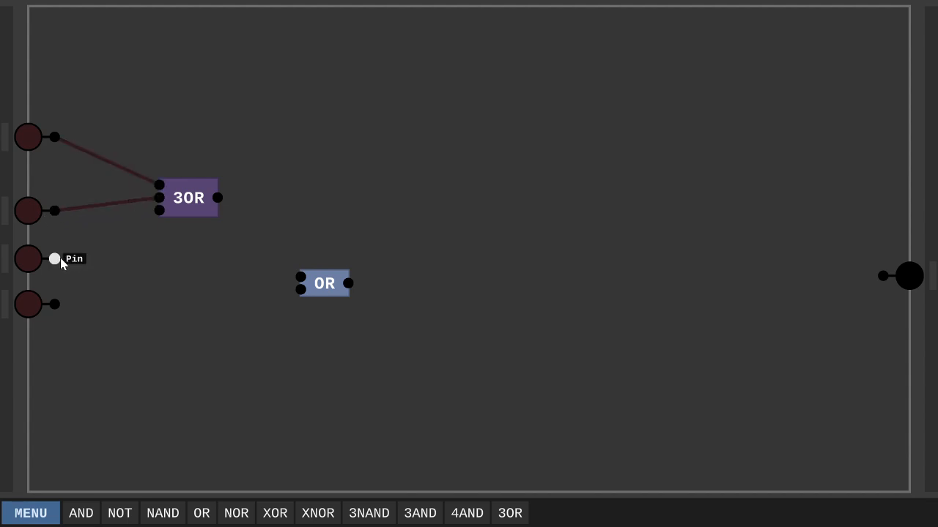
{"action": "left_click_drag", "start_coordinate": [60, 262], "coordinate": [159, 211]}
{"action": "left_click_drag", "start_coordinate": [218, 198], "coordinate": [300, 277]}
{"action": "left_click_drag", "start_coordinate": [56, 303], "coordinate": [882, 275]}
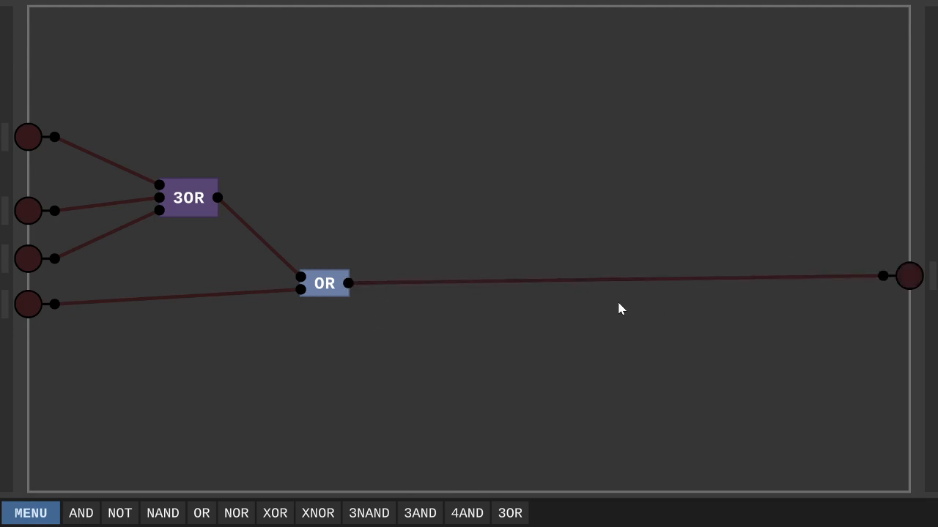
- Save the four-input OR circuit as a chip named 4OR
{"action": "key", "text": "ctrl+s"}
{"action": "type", "text": "40"}
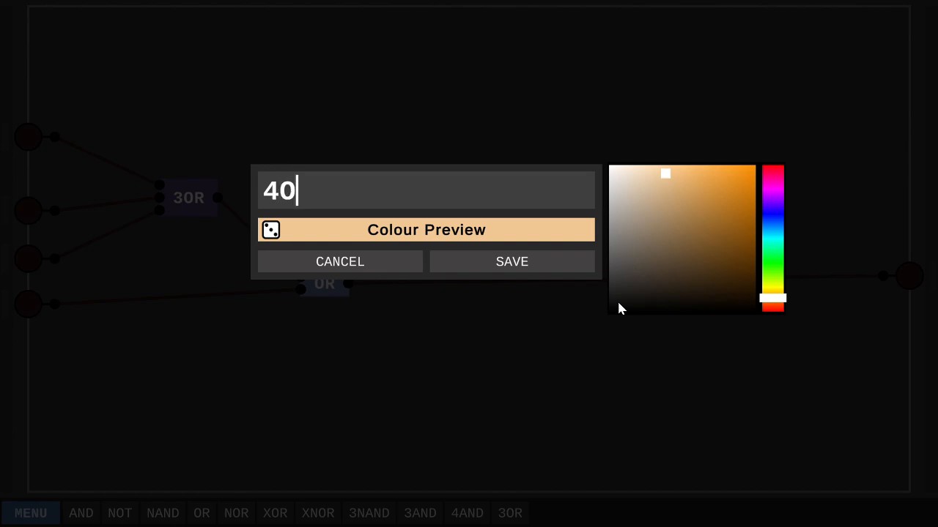
{"action": "type", "text": "R"}
{"action": "left_click", "coordinate": [530, 265]}
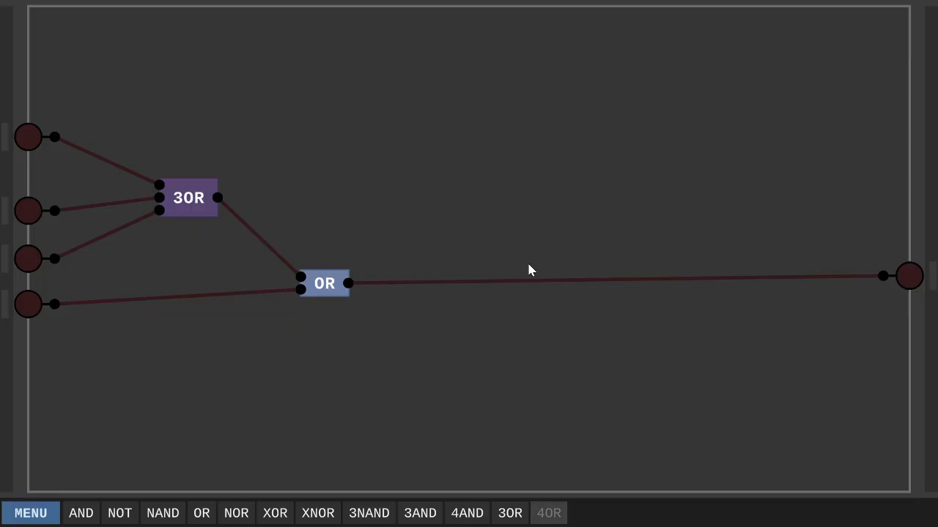